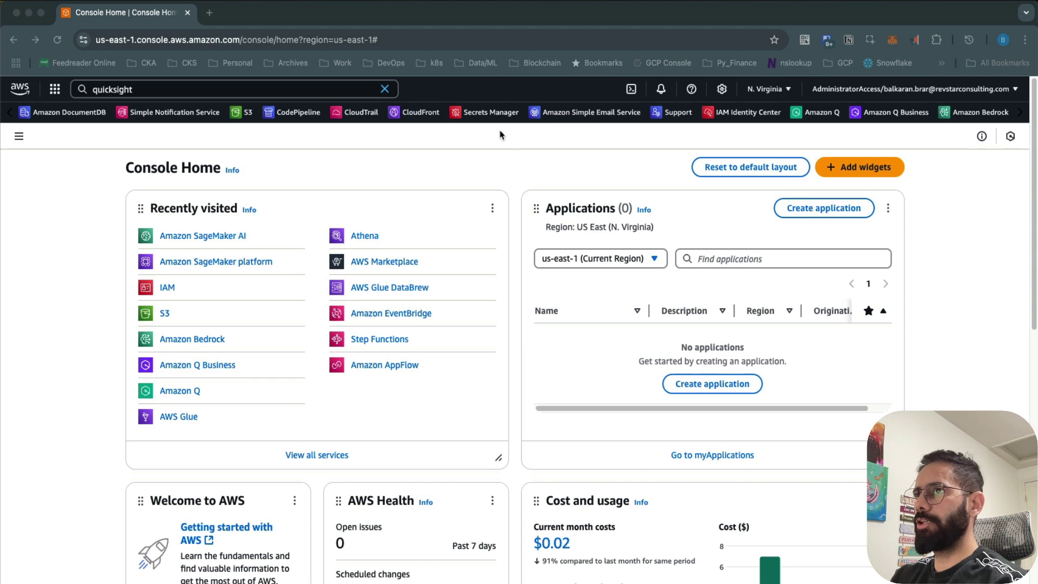
# Step: Search the AWS Management Console for 'quicksight' to list the QuickSight service
pyautogui.click(319, 90)
pyautogui.click(292, 89)
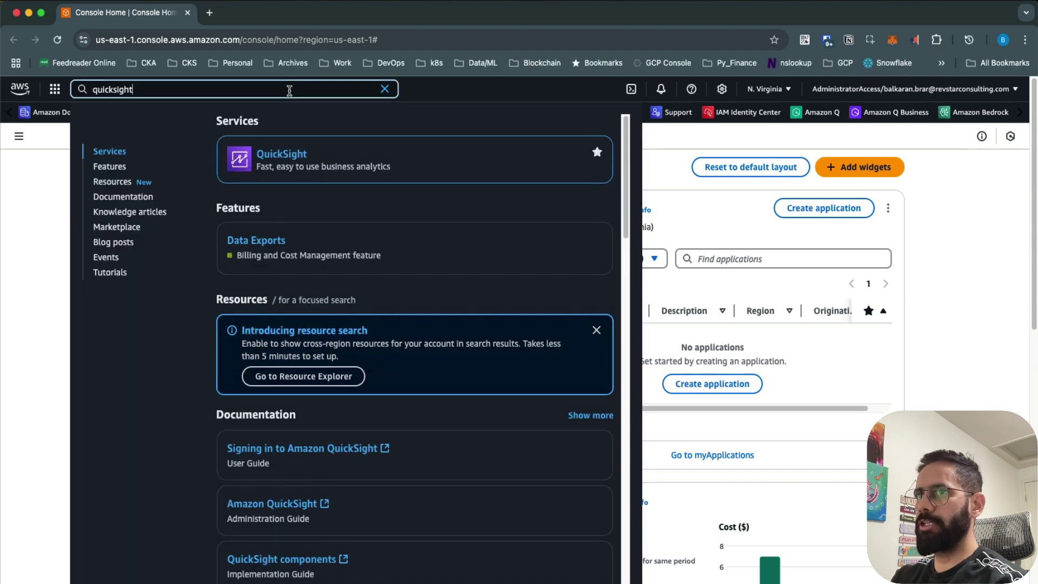
# Step: Open QuickSight from the search results and begin the QuickSight sign-up
pyautogui.click(269, 157)
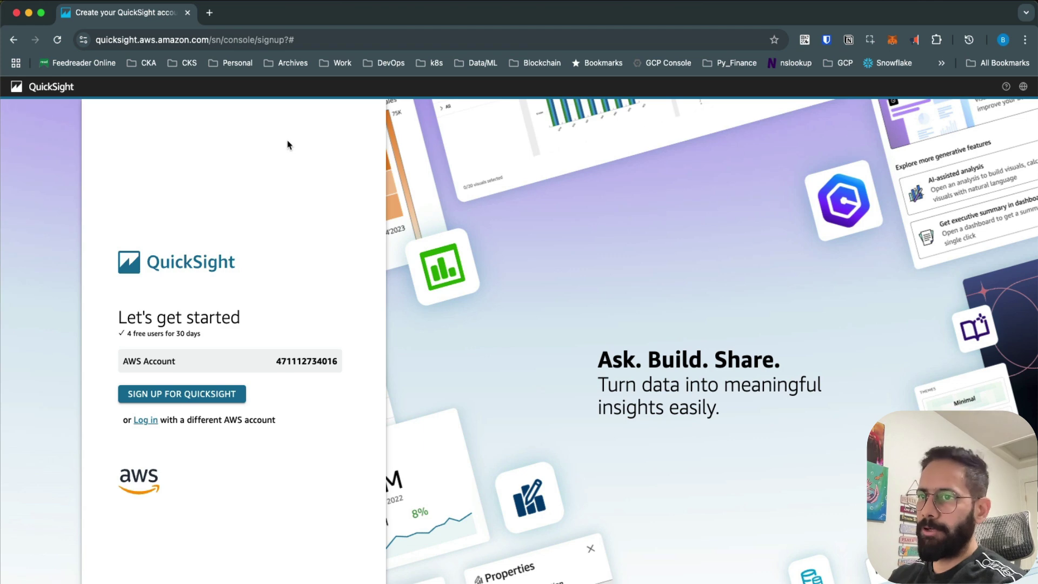
pyautogui.click(203, 398)
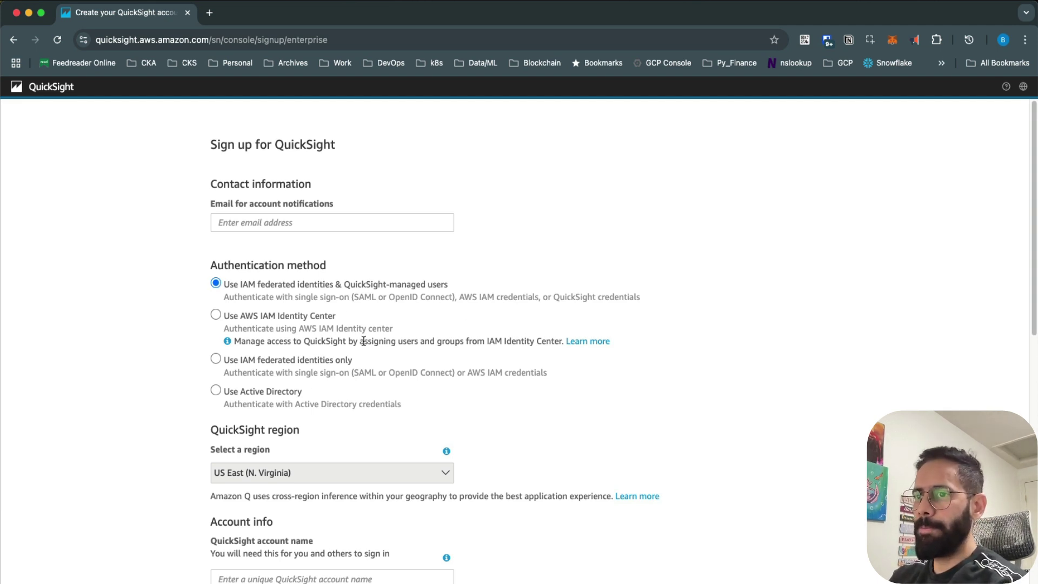
# Step: Keep US East (N. Virginia) as the QuickSight account region
pyautogui.scroll(-3, 351, 329)
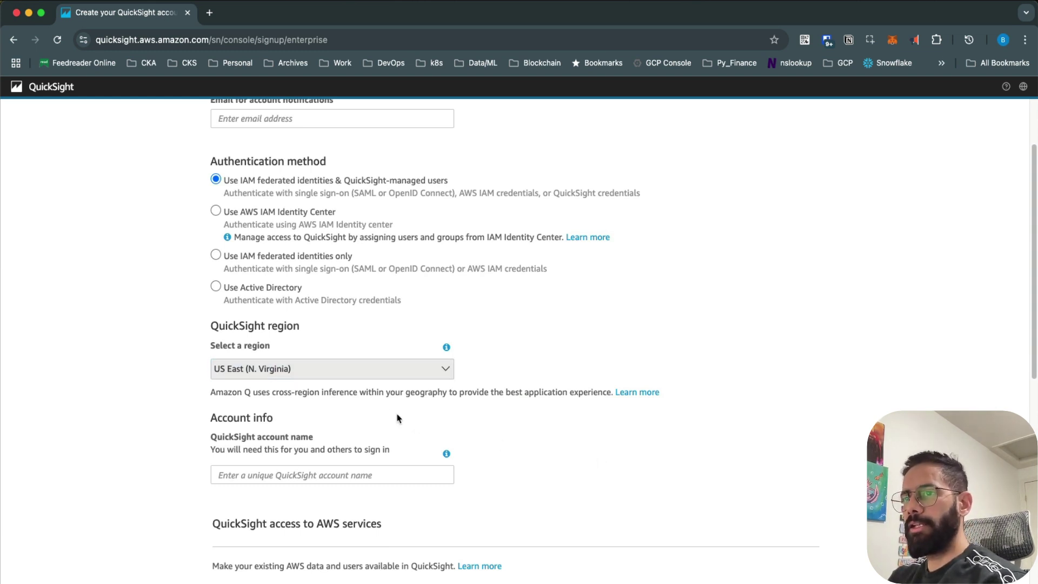
pyautogui.click(377, 373)
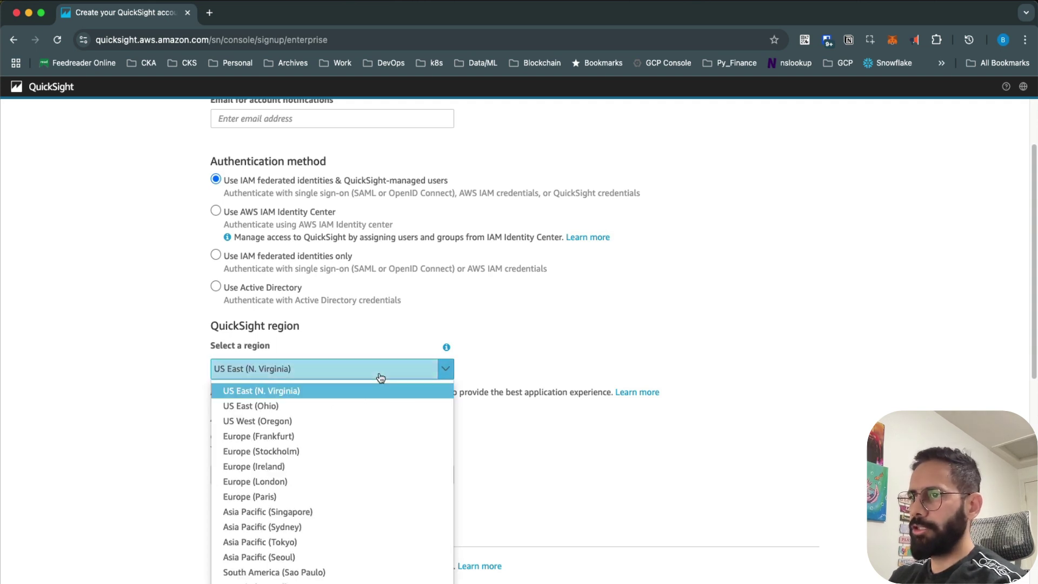
pyautogui.click(742, 444)
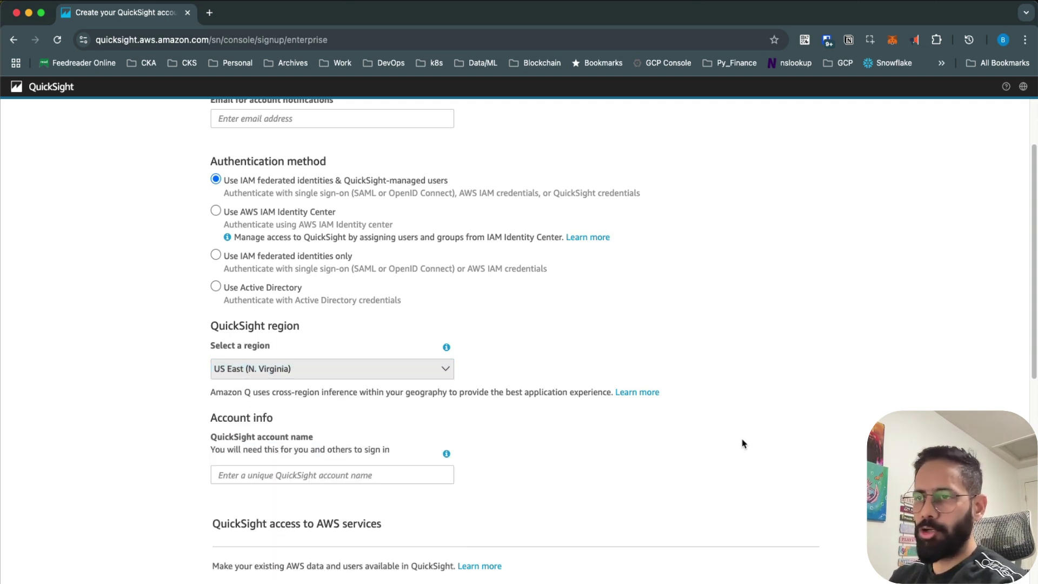
# Step: Turn off Amazon Redshift and Amazon RDS auto-discovery
pyautogui.scroll(-1, 583, 449)
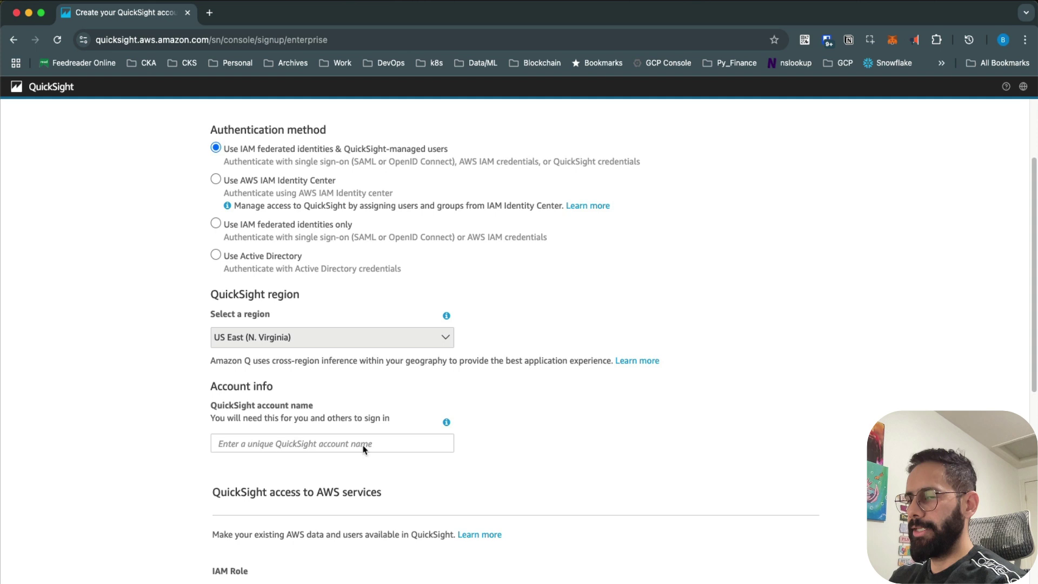
pyautogui.scroll(-5, 608, 456)
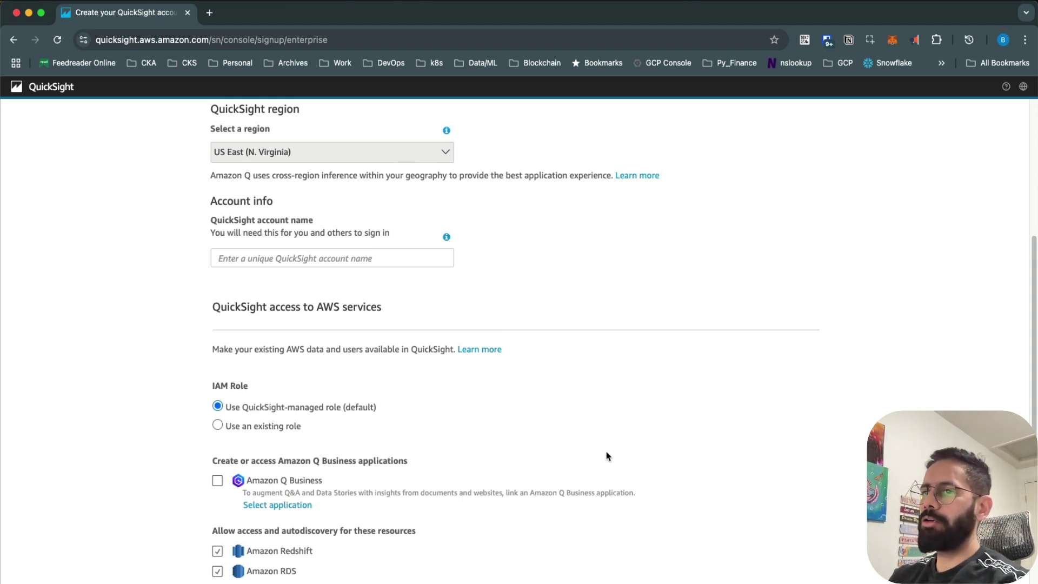
pyautogui.scroll(-3, 540, 439)
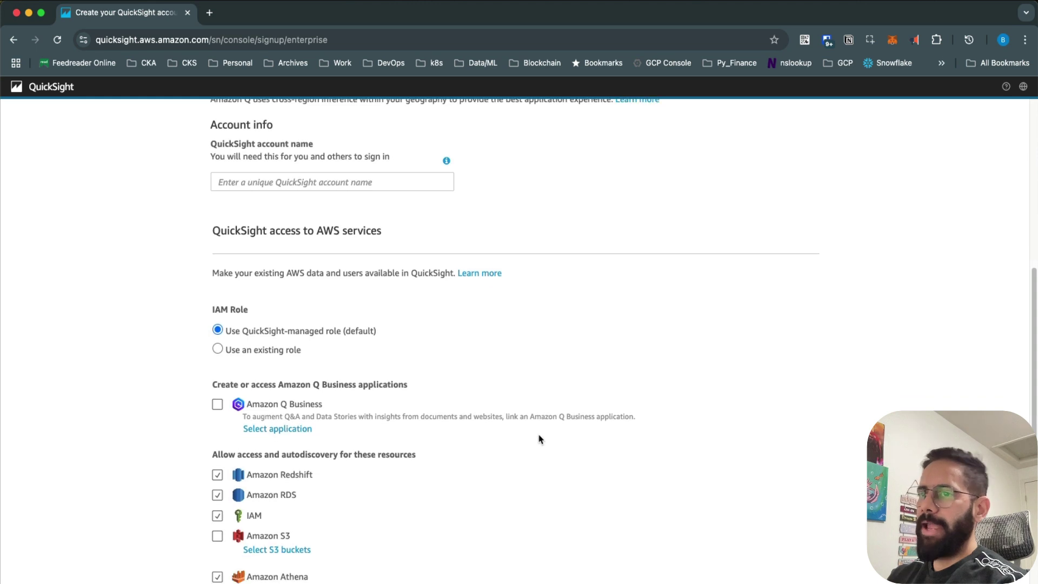
pyautogui.scroll(-3, 539, 439)
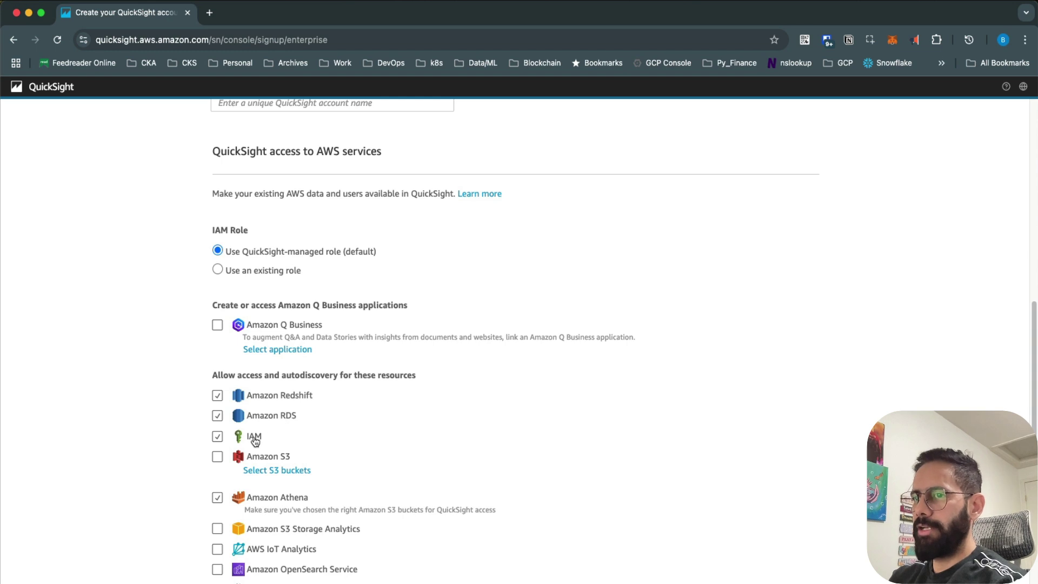
pyautogui.click(218, 397)
pyautogui.click(218, 416)
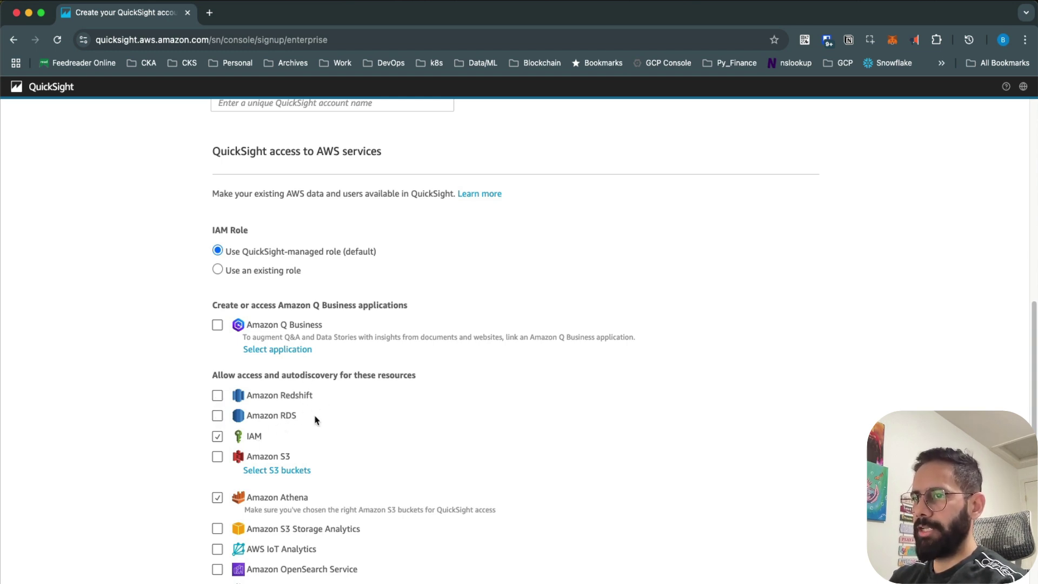
pyautogui.scroll(-1, 349, 430)
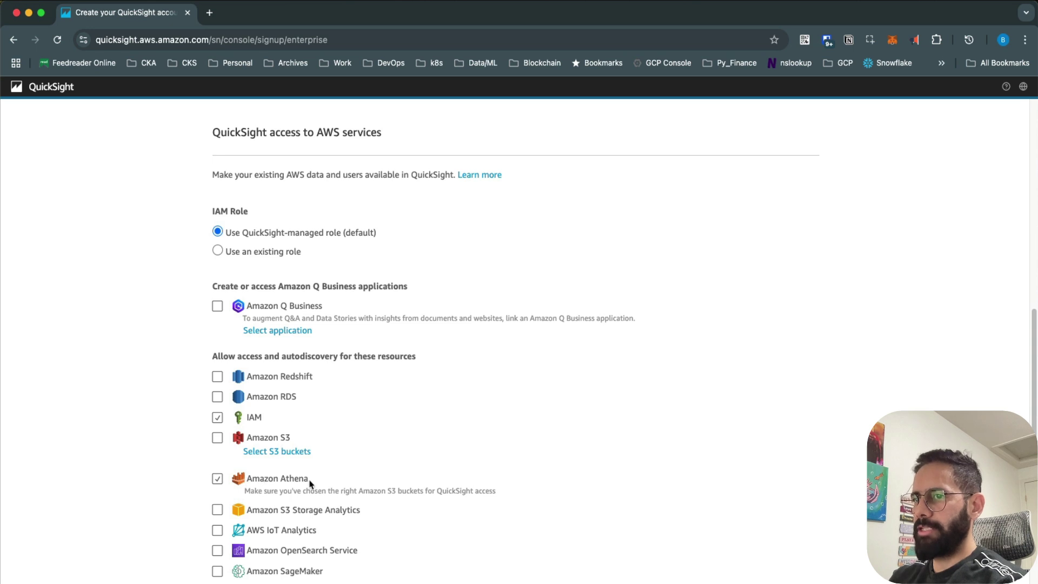
# Step: Enable Amazon S3 access and select all listed buckets
pyautogui.click(218, 439)
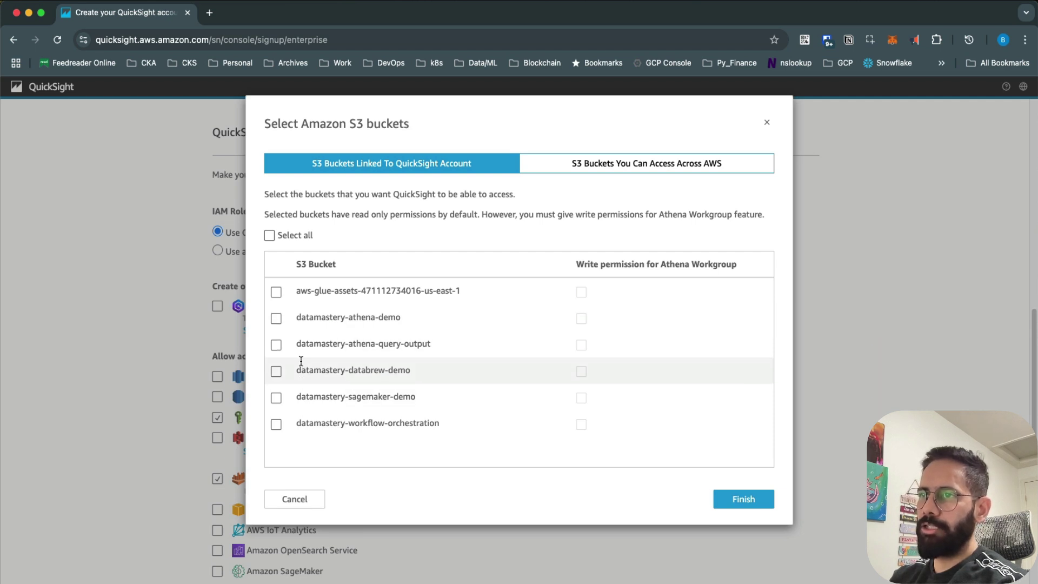
pyautogui.click(268, 236)
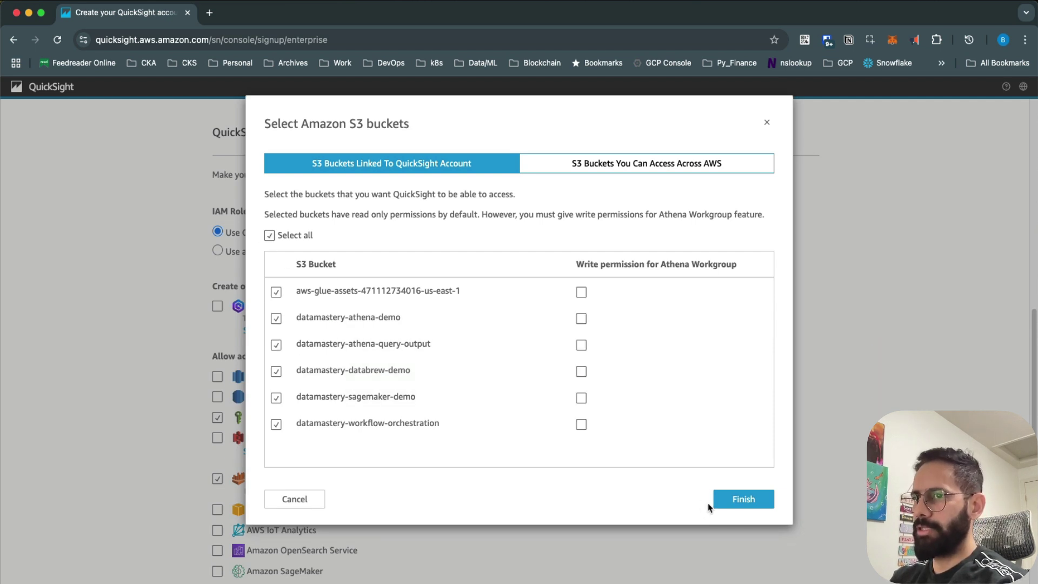
pyautogui.click(749, 508)
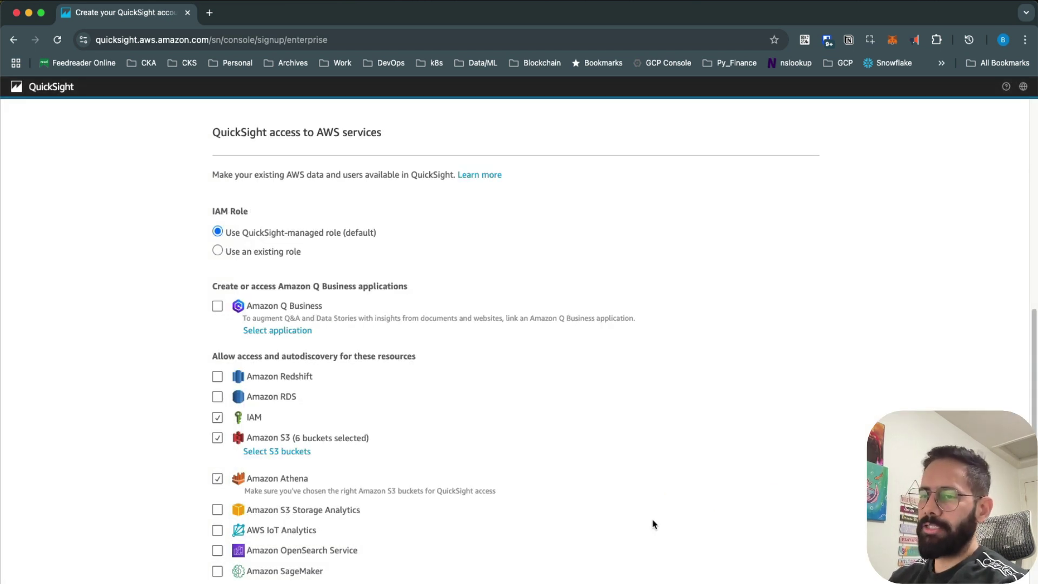
# Step: Uncheck the Pixel-Perfect Reports add-on and go to the notification e-mail field
pyautogui.scroll(-4, 546, 484)
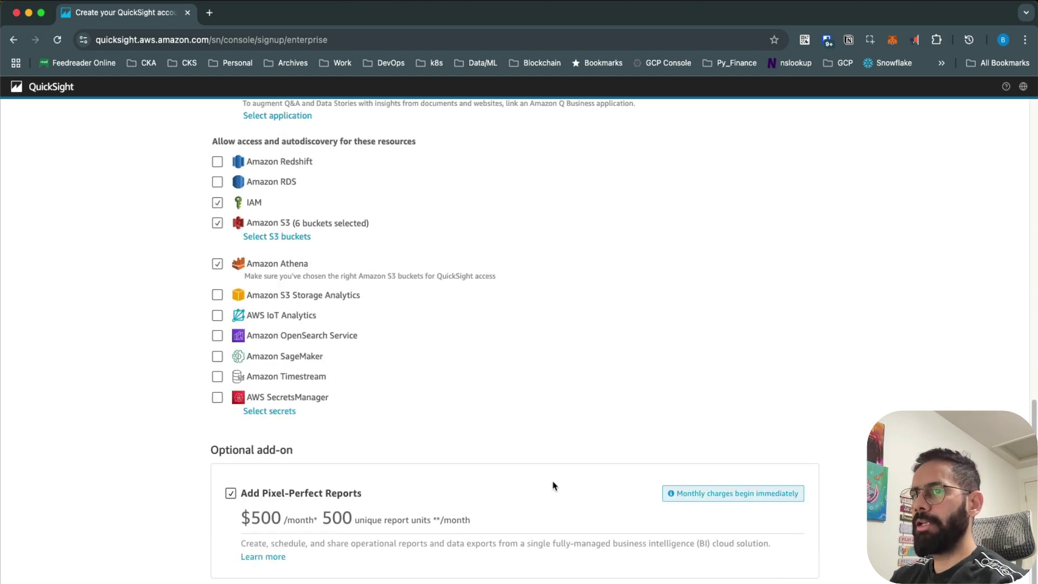
pyautogui.scroll(1, 431, 447)
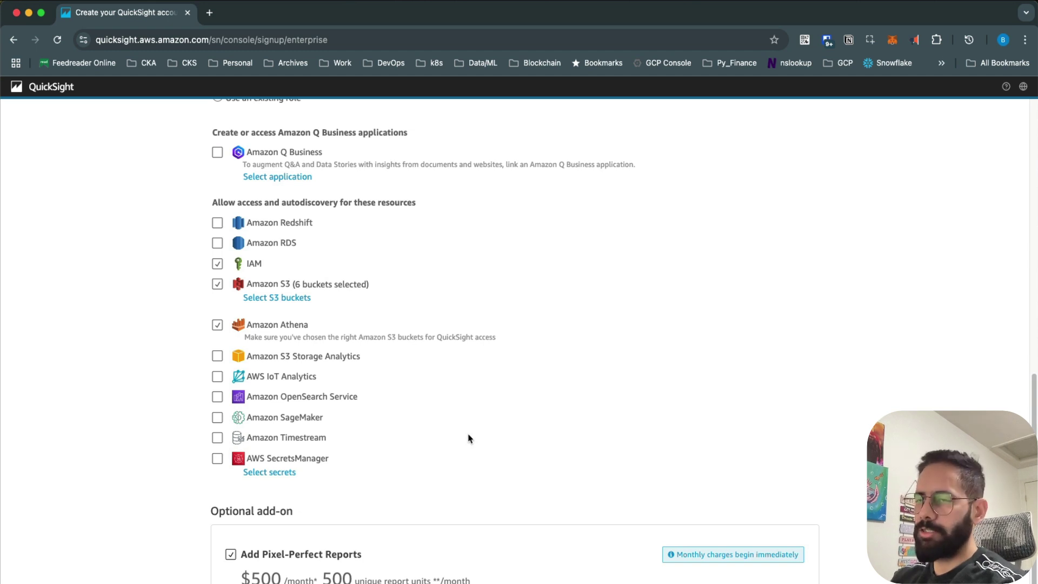
pyautogui.scroll(-3, 469, 437)
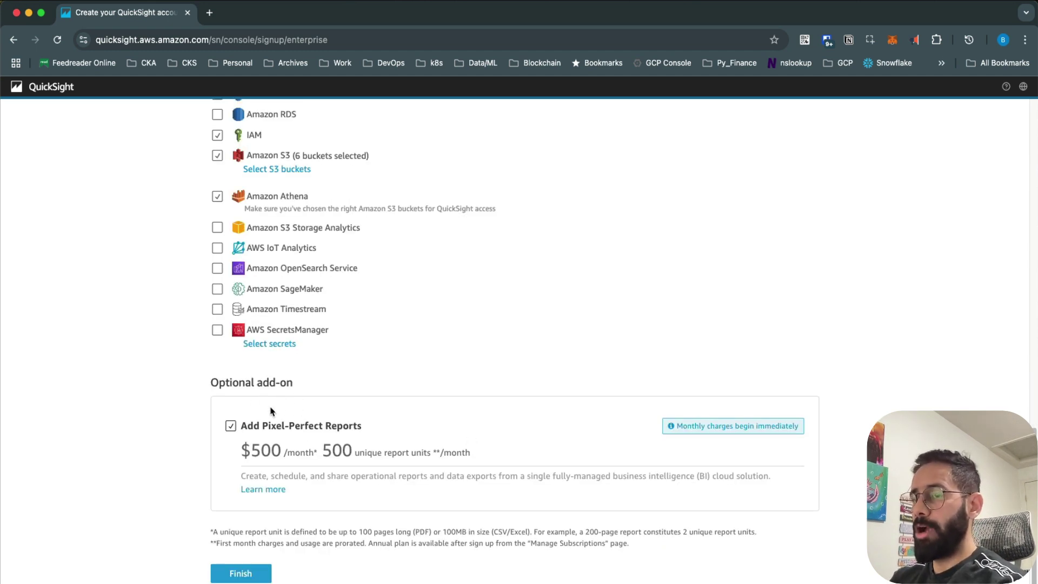
pyautogui.click(231, 426)
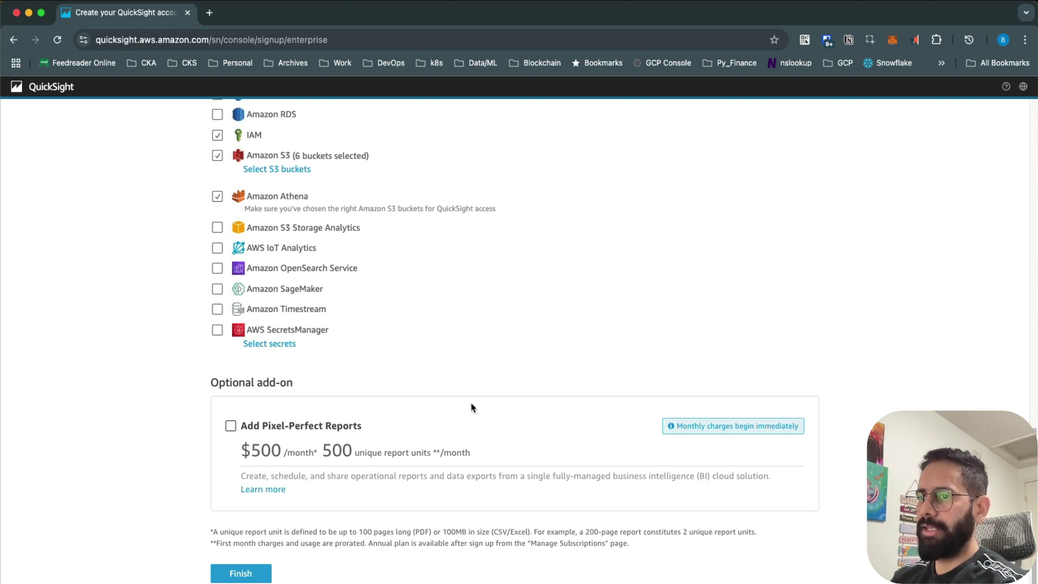
pyautogui.scroll(15, 535, 354)
pyautogui.click(324, 221)
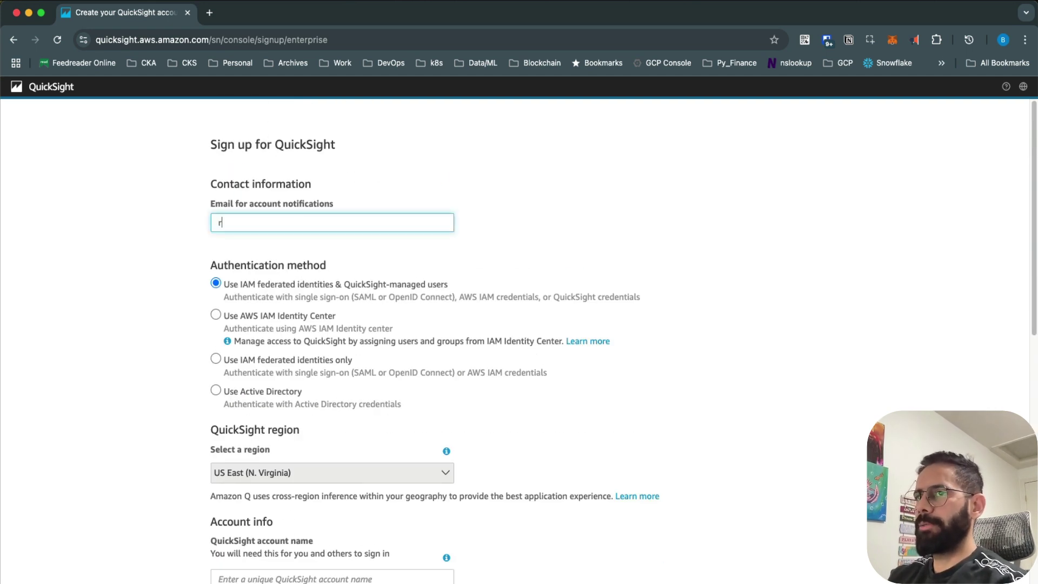
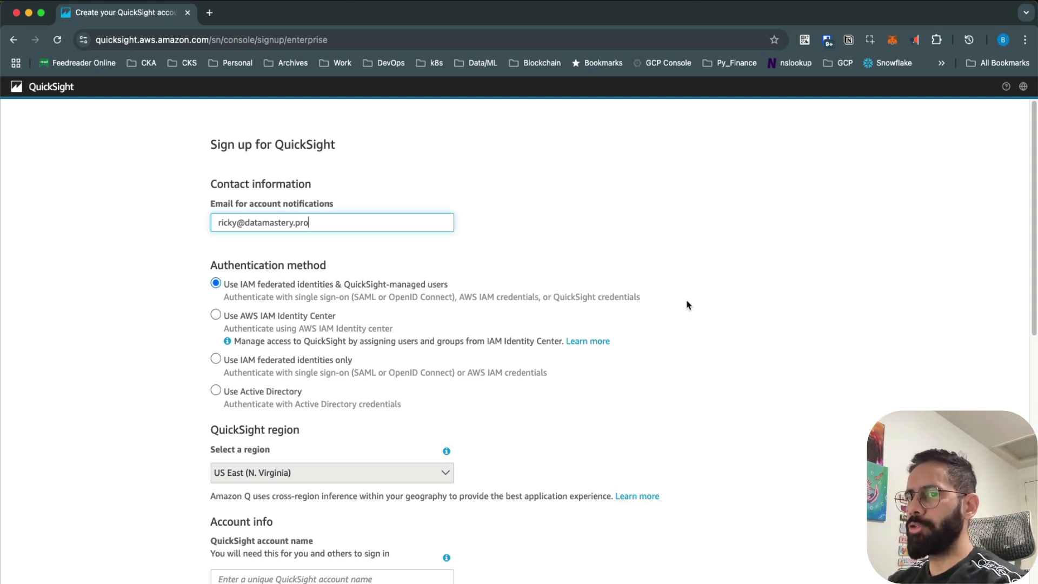
# Step: Enter the notification e-mail and keep IAM federated identities & QuickSight-managed users authentication
pyautogui.click(316, 324)
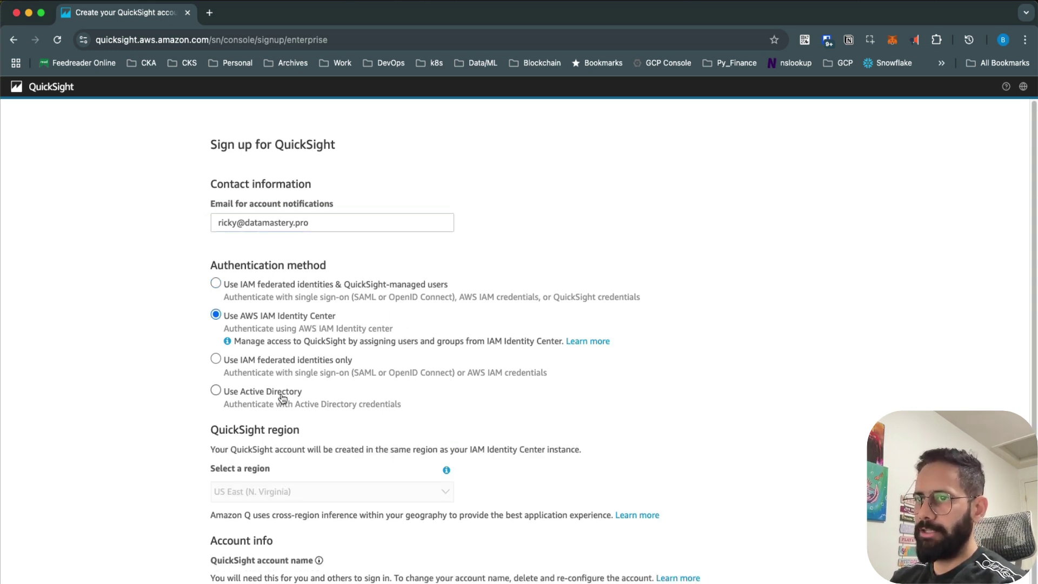
pyautogui.click(338, 291)
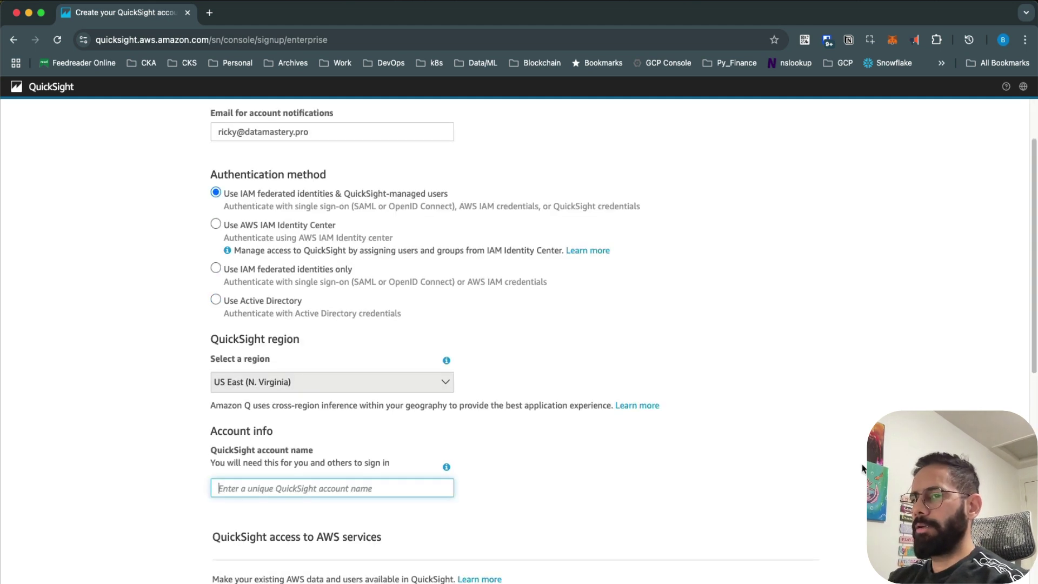
# Step: Name the QuickSight account 'datamastery'
pyautogui.write('datamastery')
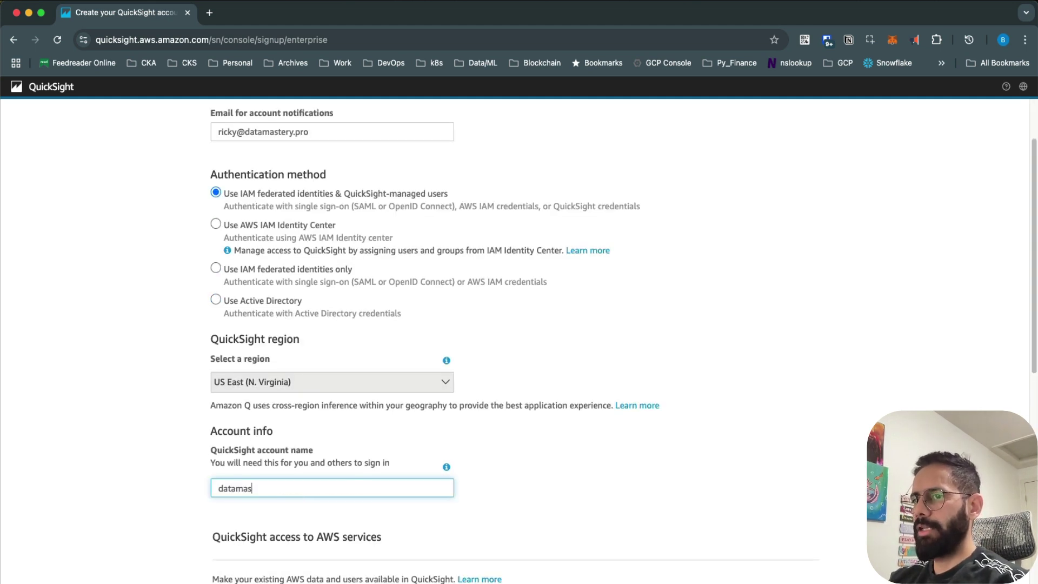
pyautogui.scroll(-3, 778, 479)
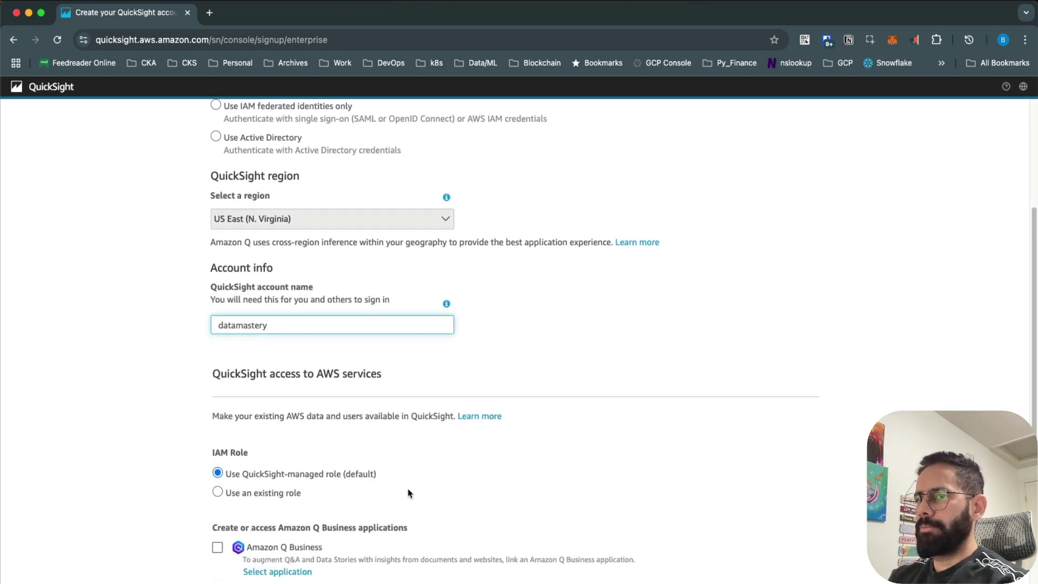
pyautogui.scroll(-1, 409, 492)
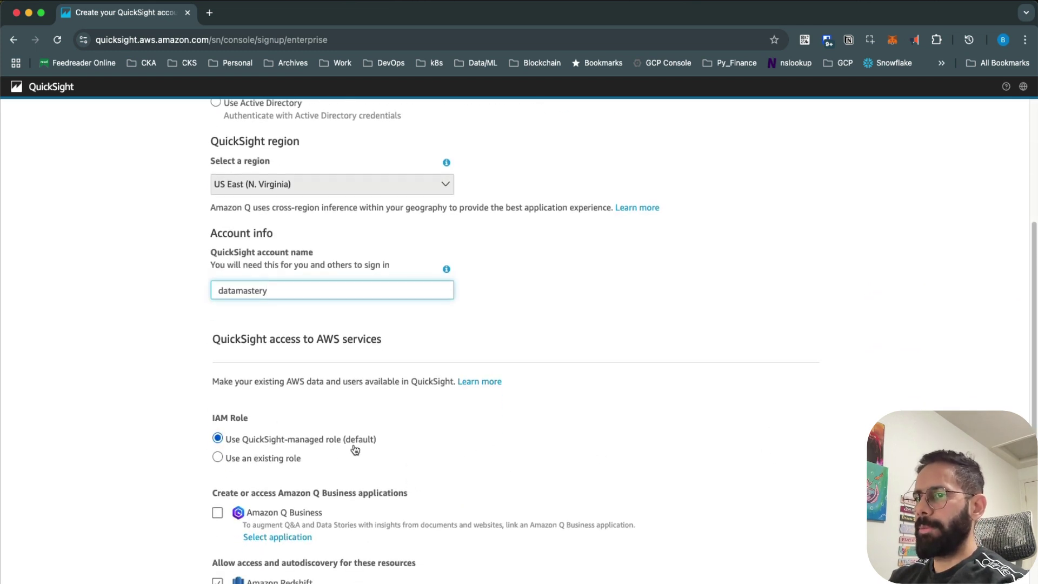
pyautogui.scroll(-1, 435, 446)
pyautogui.scroll(-4, 435, 446)
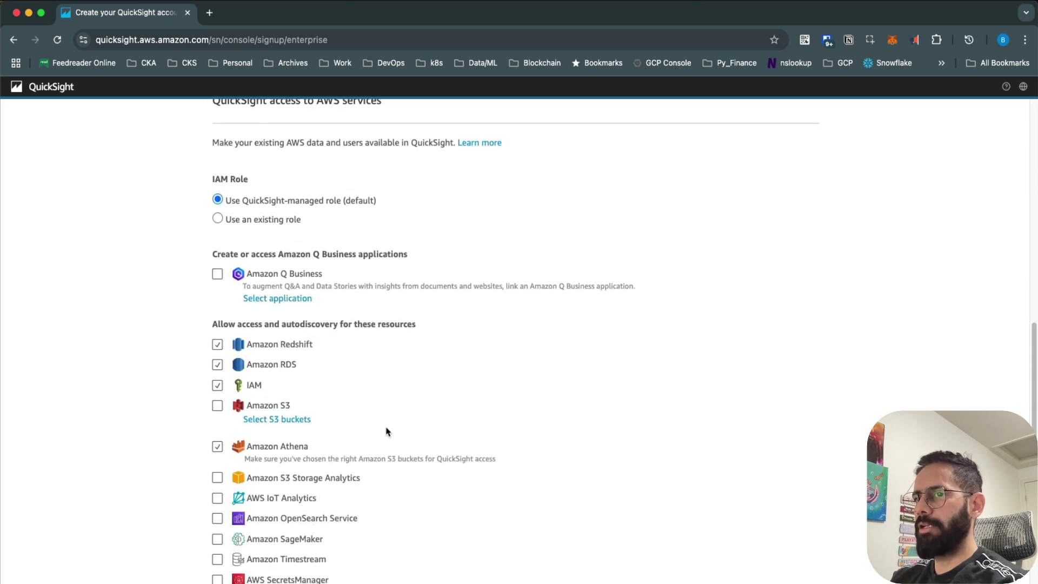
# Step: Uncheck Redshift, RDS and IAM, and grant access to all six S3 buckets
pyautogui.click(218, 345)
pyautogui.click(218, 365)
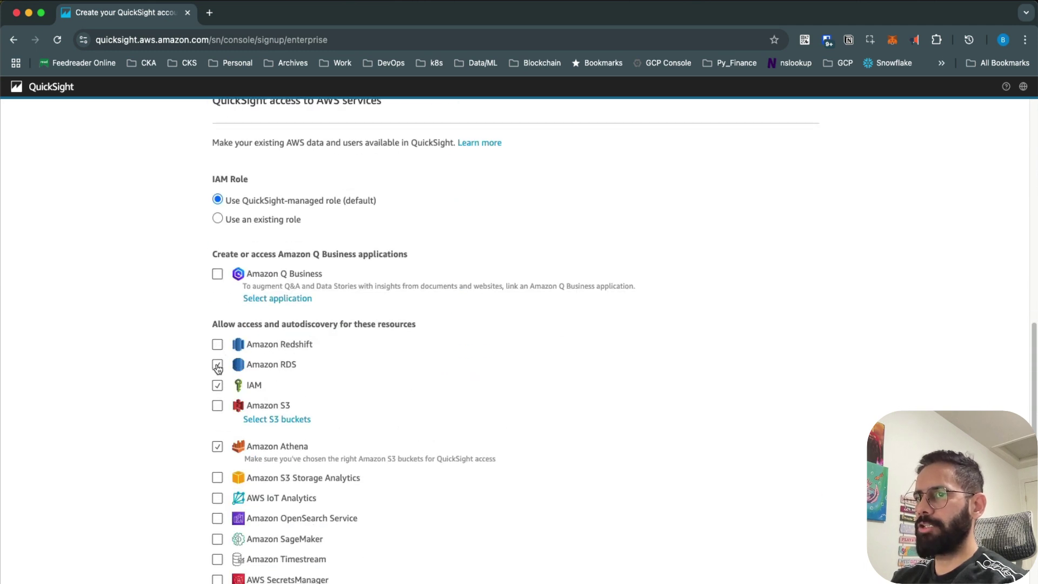
pyautogui.scroll(-2, 531, 381)
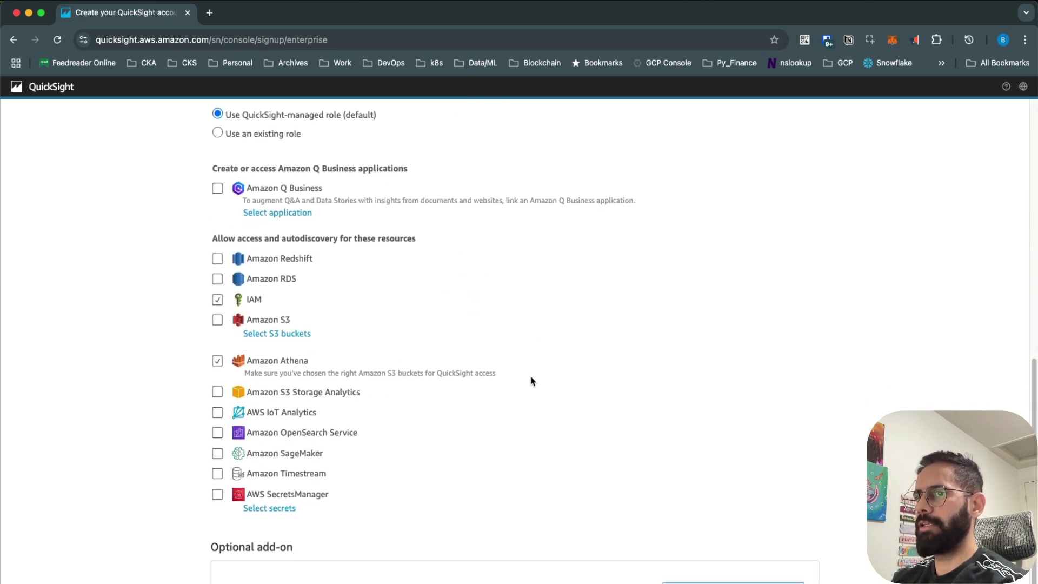
pyautogui.click(218, 300)
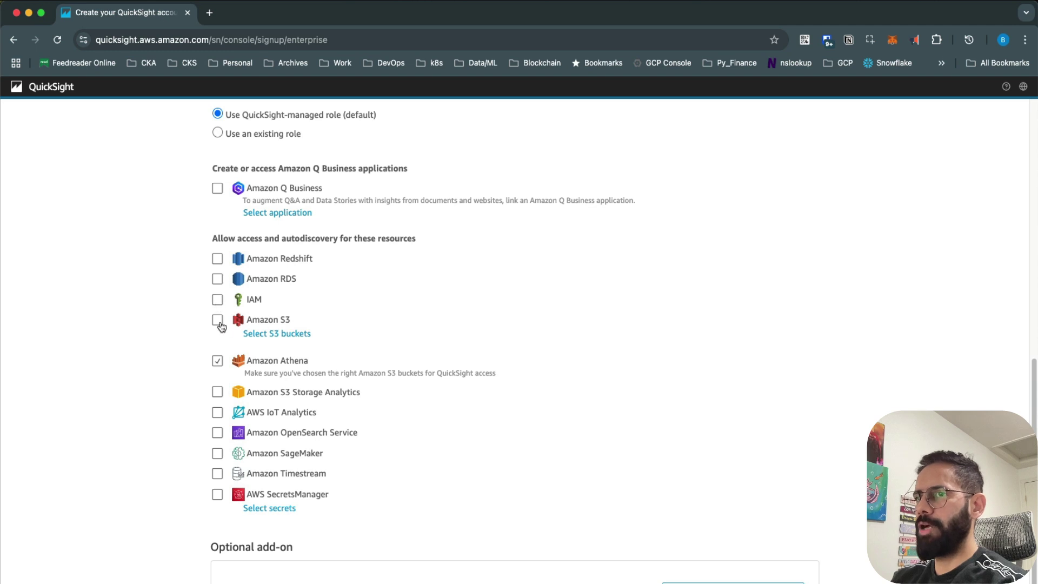
pyautogui.click(218, 320)
pyautogui.click(269, 236)
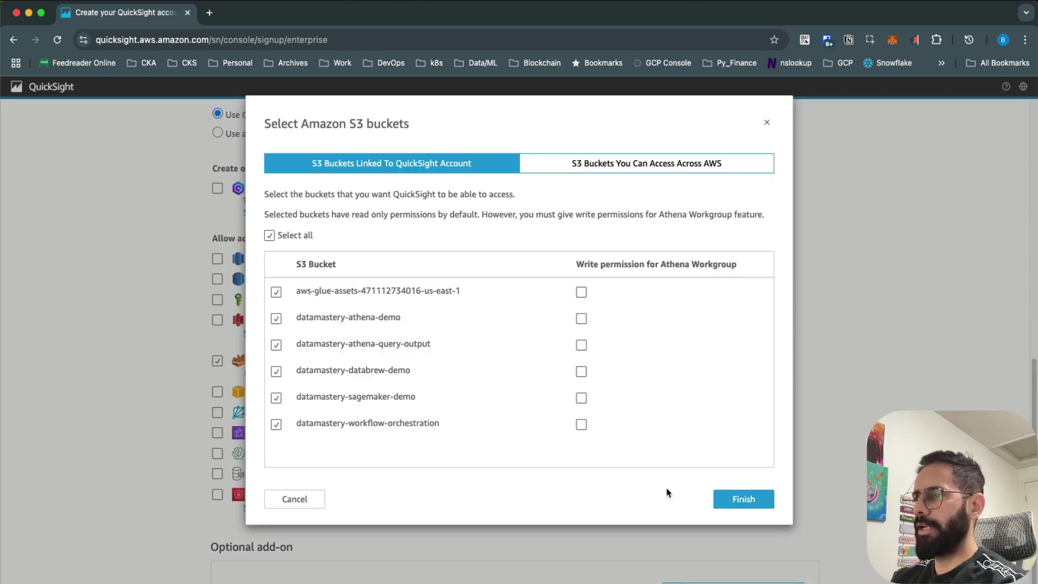
pyautogui.click(718, 497)
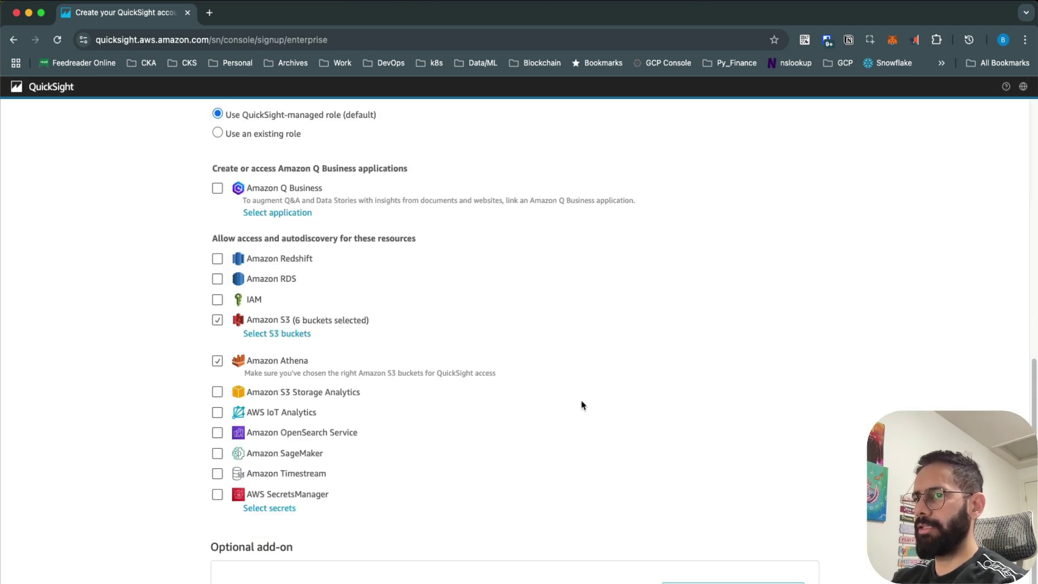
# Step: Submit the sign-up form to start creating the datamastery account
pyautogui.scroll(-2, 581, 405)
pyautogui.scroll(8, 582, 405)
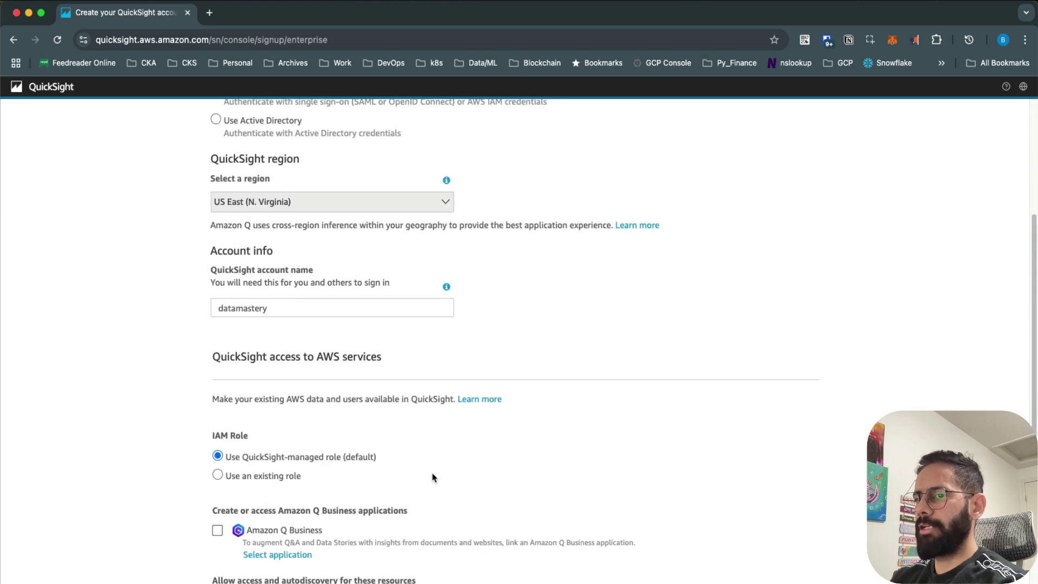
pyautogui.scroll(-10, 433, 478)
pyautogui.click(242, 569)
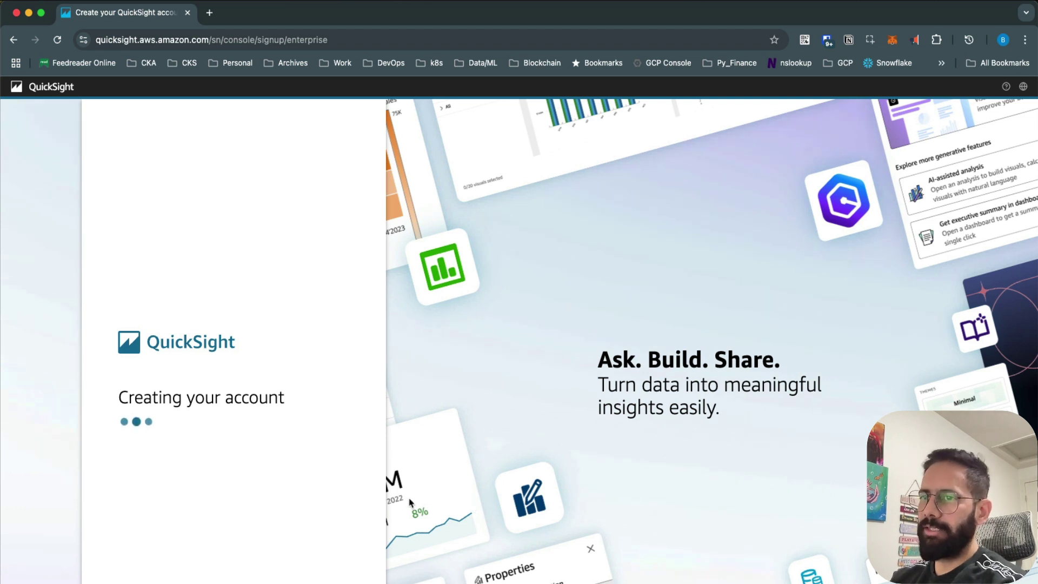
# Step: Wait for 'Account created successfully' while highlighting the host name in the page URL
pyautogui.click(112, 38)
pyautogui.click(132, 40)
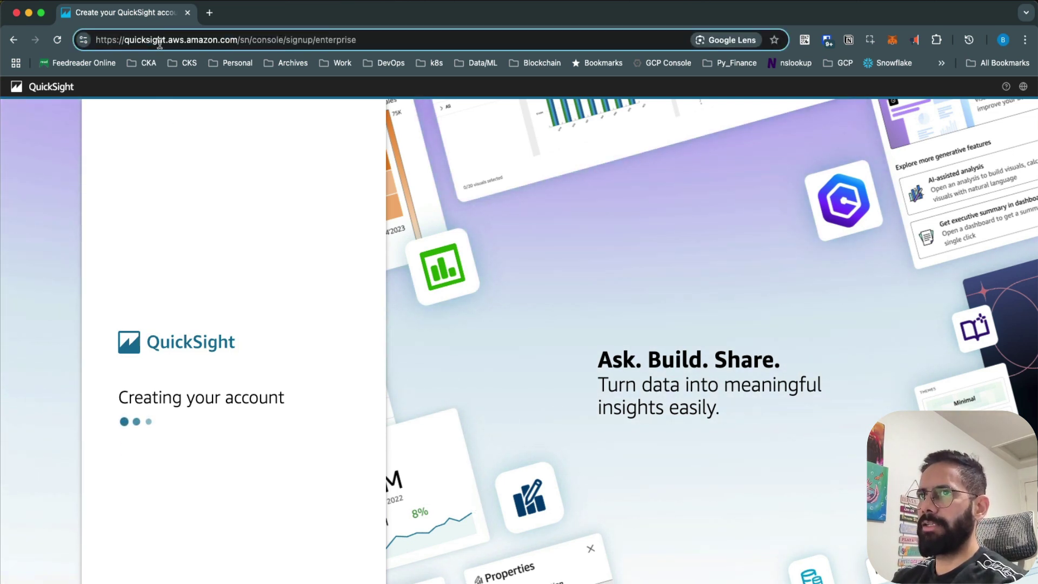
pyautogui.moveTo(124, 40); pyautogui.dragTo(165, 42)
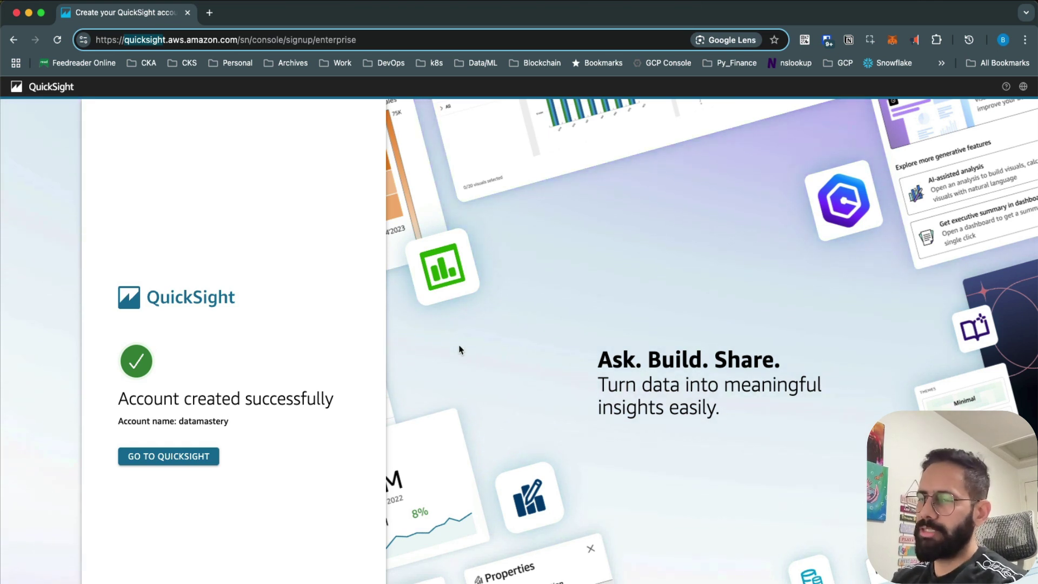
# Step: Go to QuickSight and close the Welcome to QuickSight introduction
pyautogui.click(192, 461)
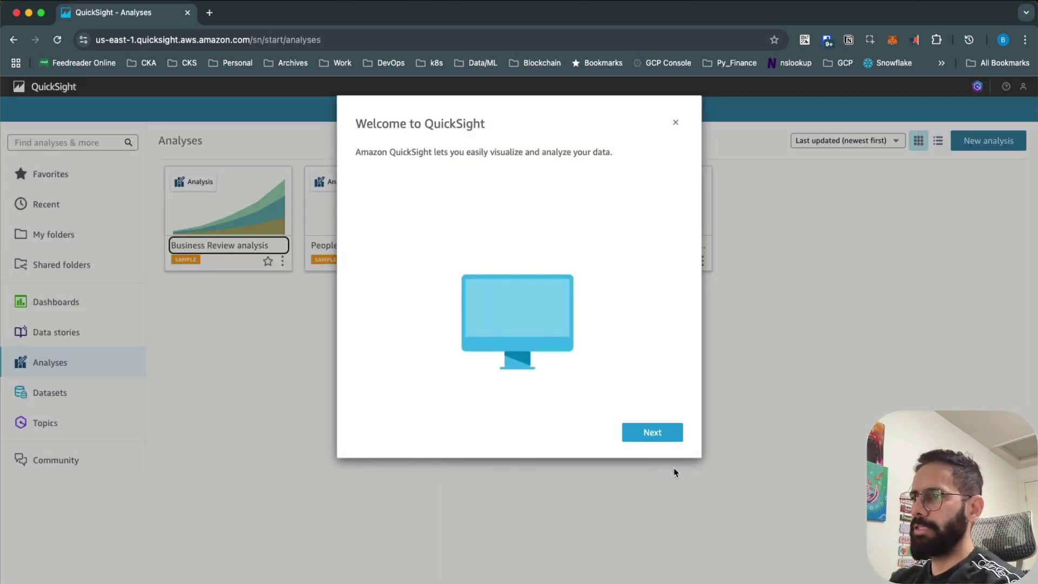
pyautogui.click(676, 124)
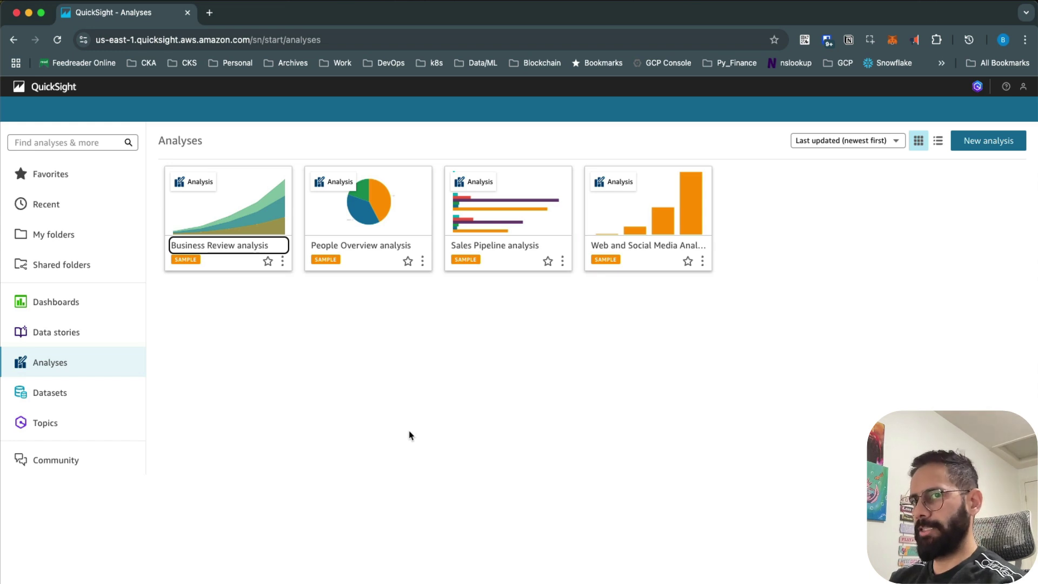
# Step: Delete the Business Review dataset from Datasets and start a new dataset
pyautogui.click(88, 401)
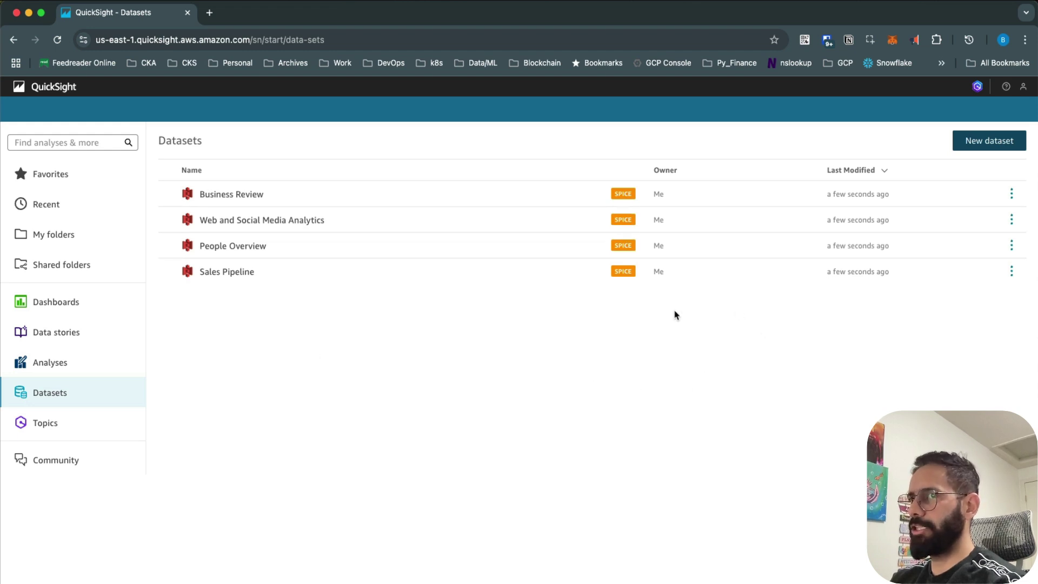
pyautogui.click(1011, 195)
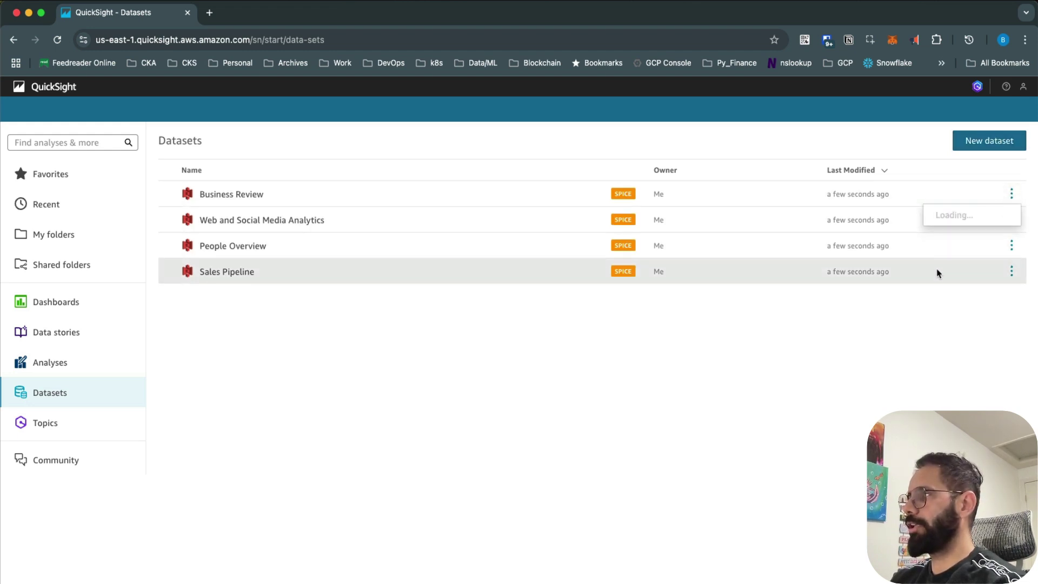
pyautogui.click(957, 347)
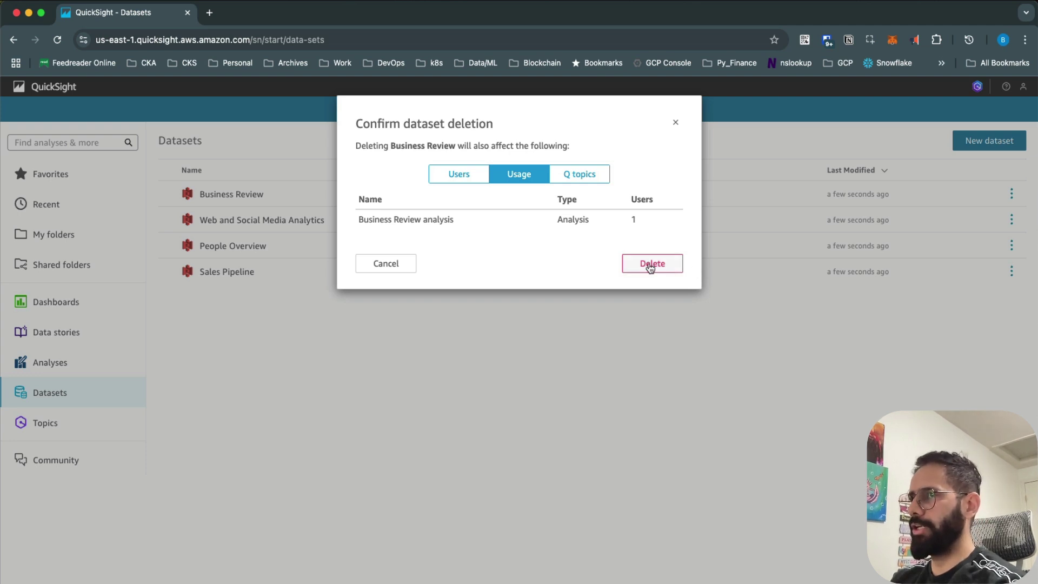
pyautogui.click(650, 268)
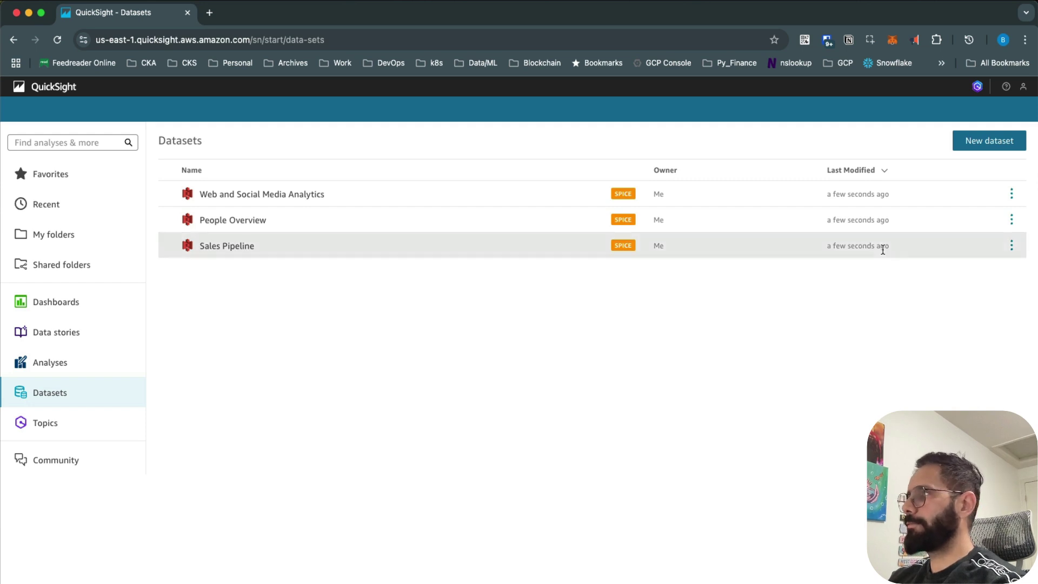
pyautogui.click(984, 145)
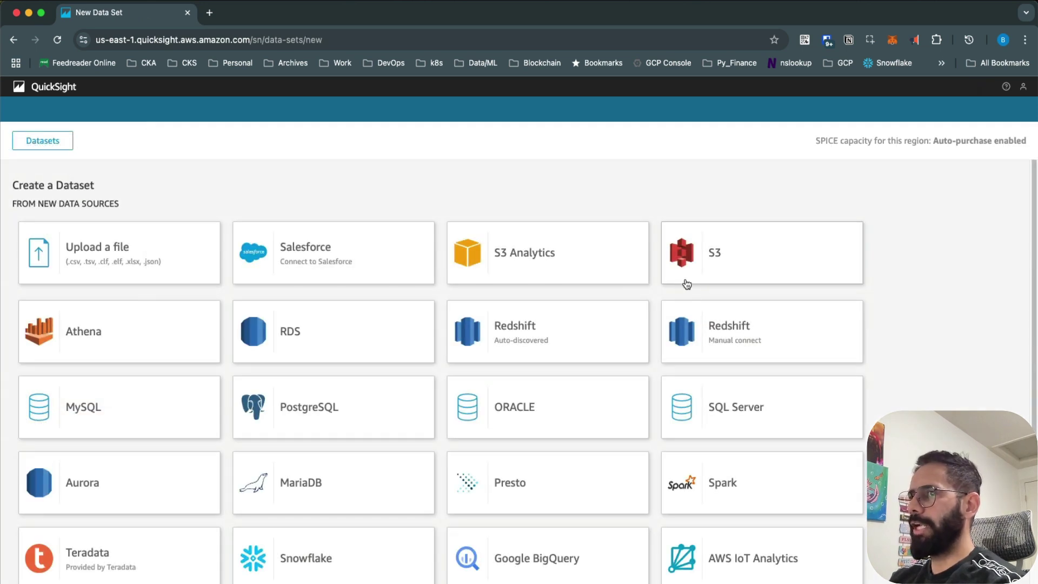
# Step: Choose Athena as the data source for the new dataset
pyautogui.scroll(-3, 570, 405)
pyautogui.scroll(3, 570, 406)
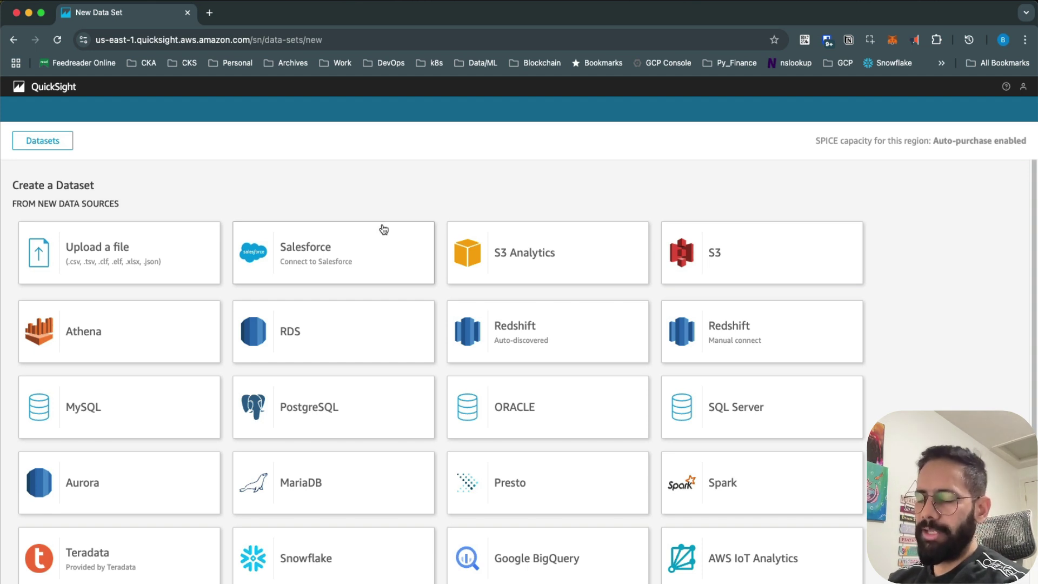
pyautogui.click(139, 330)
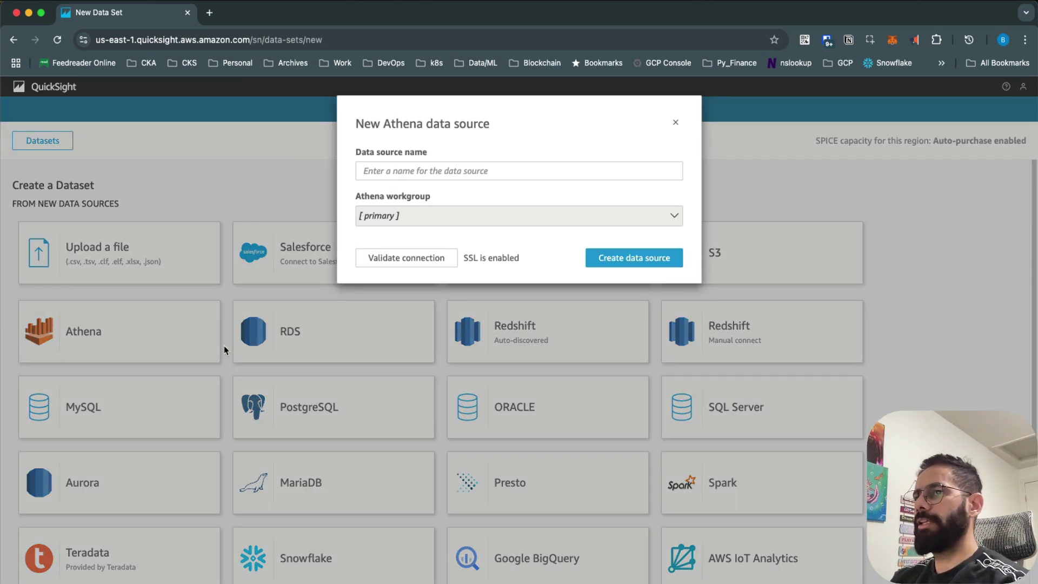
# Step: Name the new Athena data source 'sales' and create it
pyautogui.click(409, 172)
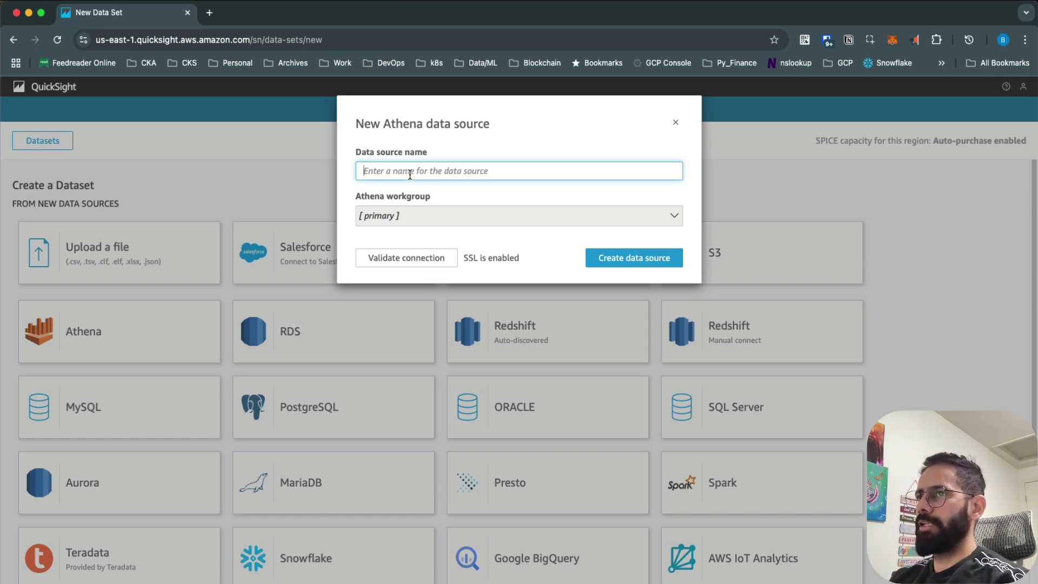
pyautogui.write('sal')
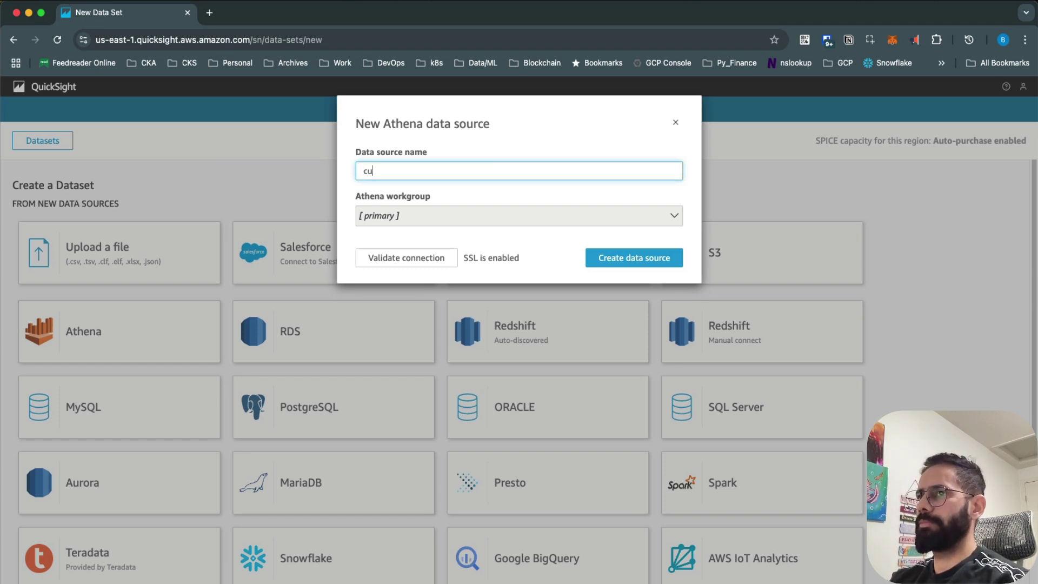
pyautogui.write('es')
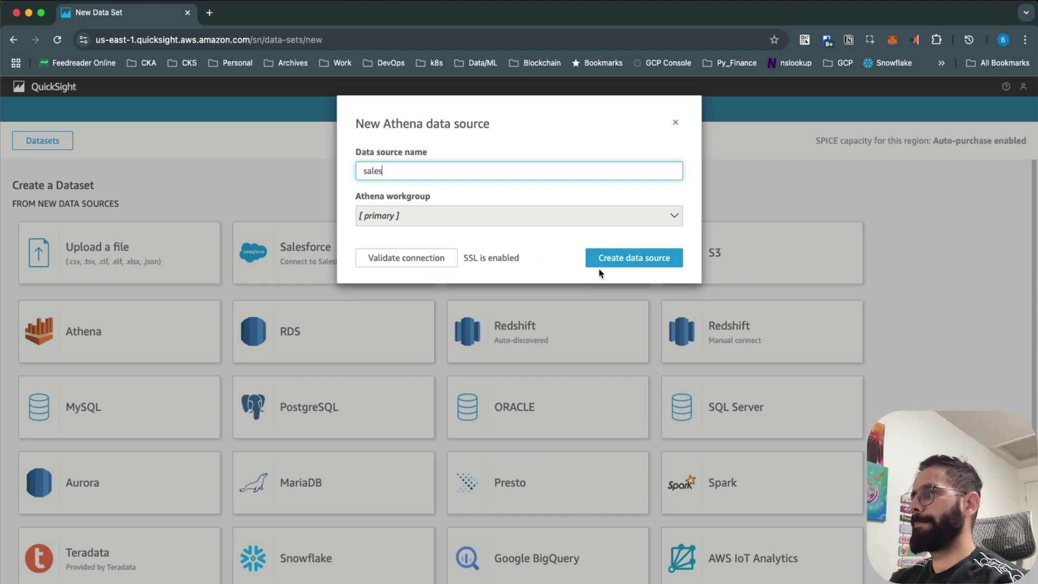
pyautogui.click(611, 264)
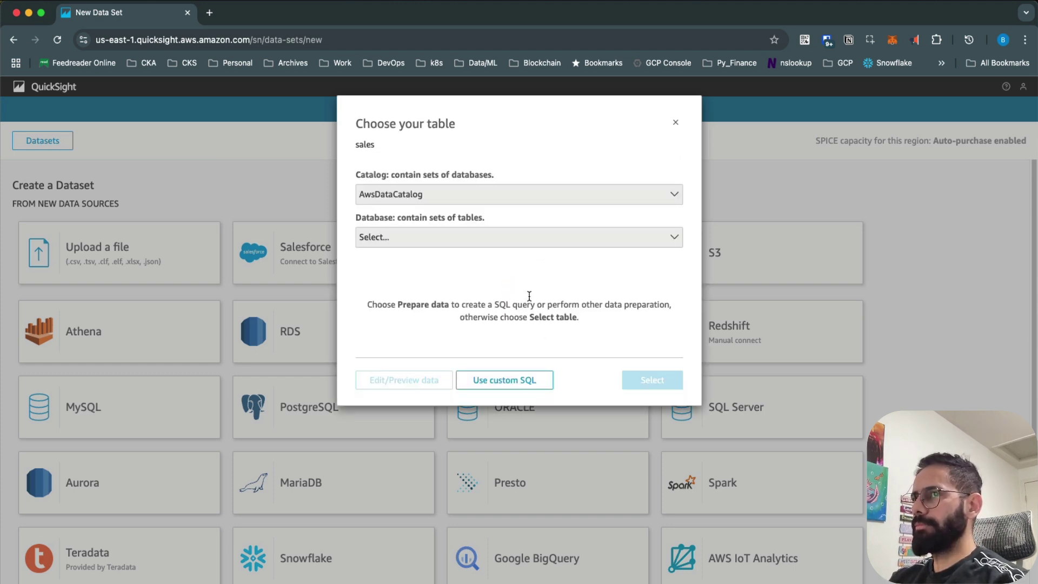
# Step: Choose the sales database, select the datamastery_athena_demo table, and confirm the selection
pyautogui.click(454, 241)
pyautogui.write('sales')
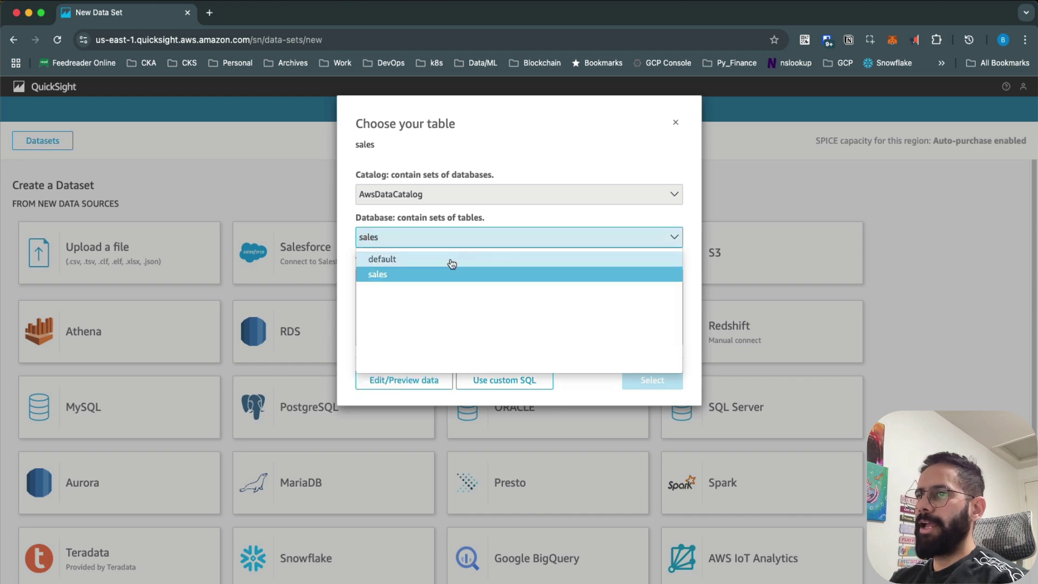
pyautogui.click(398, 281)
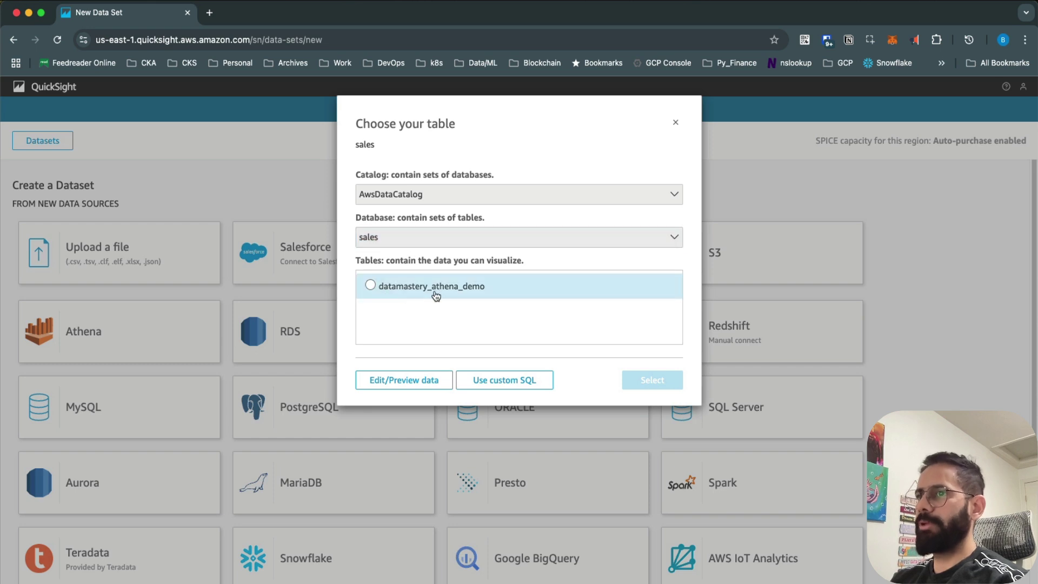
pyautogui.click(370, 285)
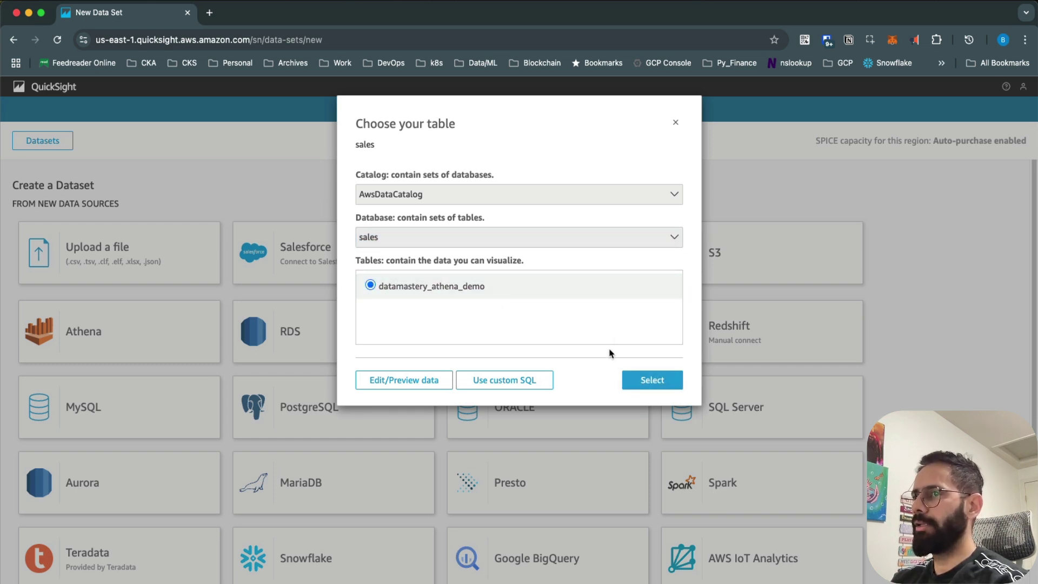
pyautogui.click(652, 382)
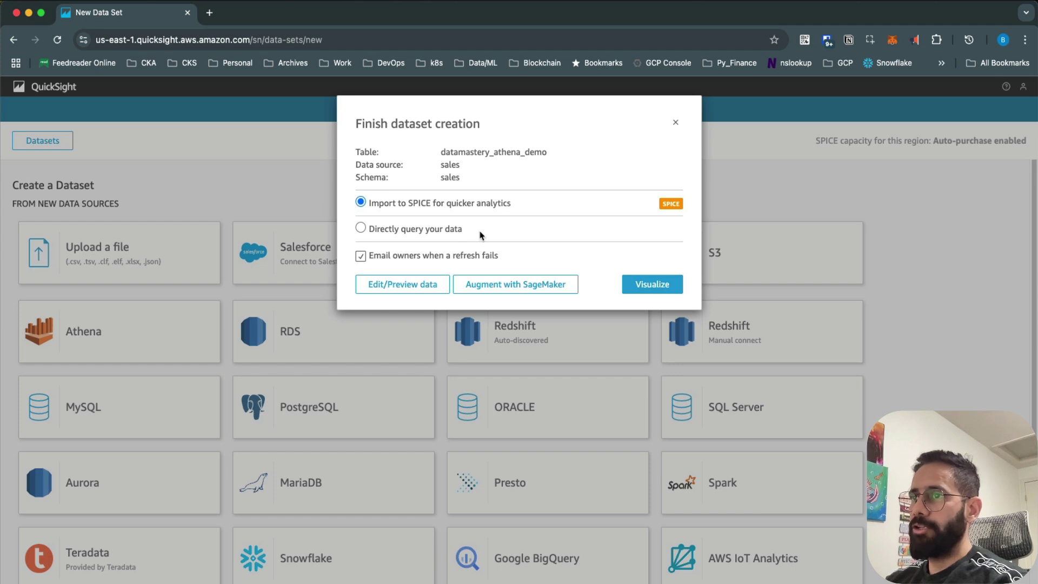
# Step: Compare Directly query, keep Import to SPICE, and create the dataset for visualizing
pyautogui.click(441, 236)
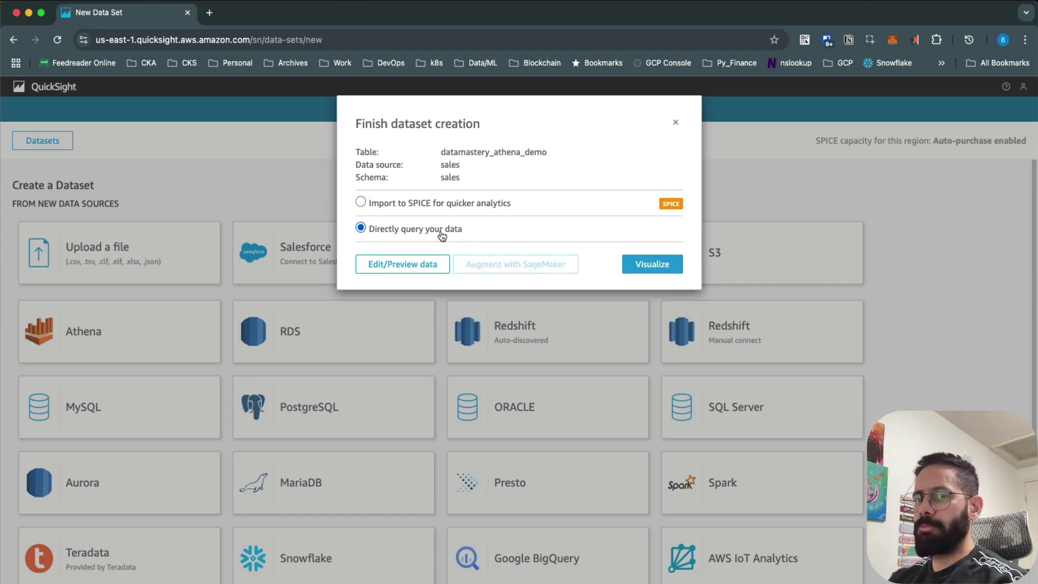
pyautogui.click(434, 206)
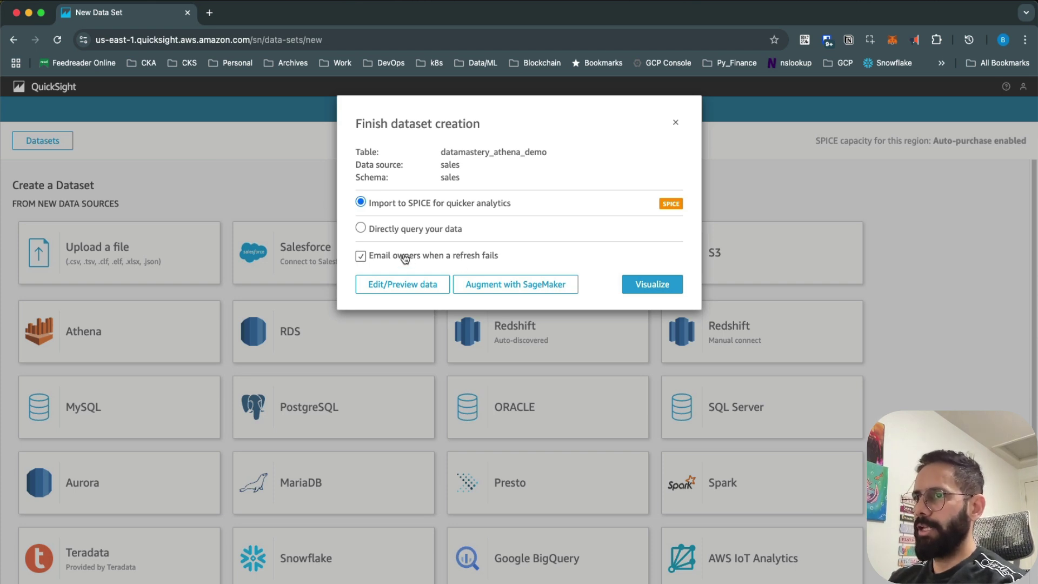
pyautogui.click(651, 285)
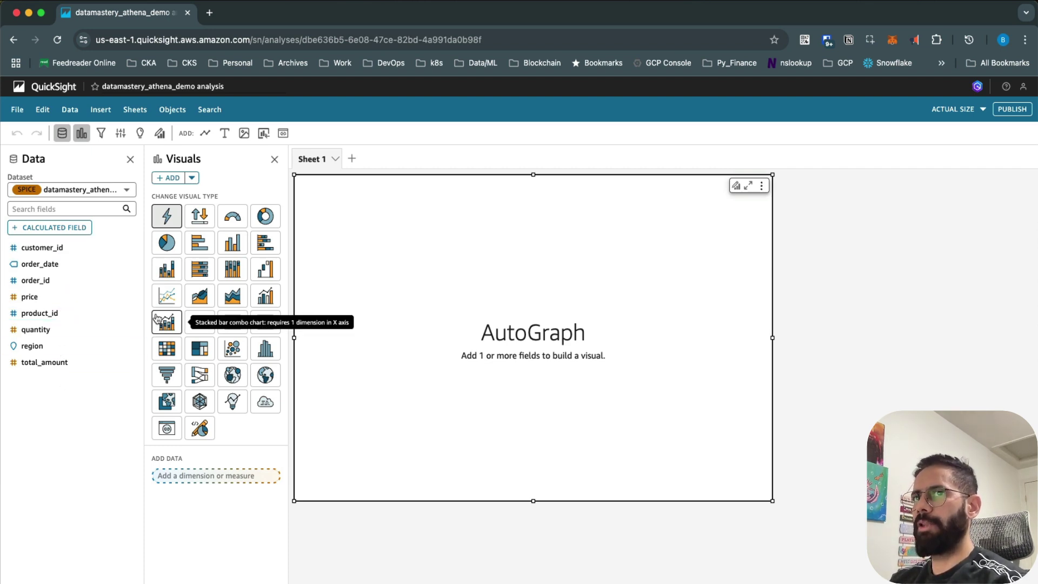
# Step: Check that the analysis's datamastery_athena_demo dataset shows as Available in SPICE
pyautogui.click(93, 229)
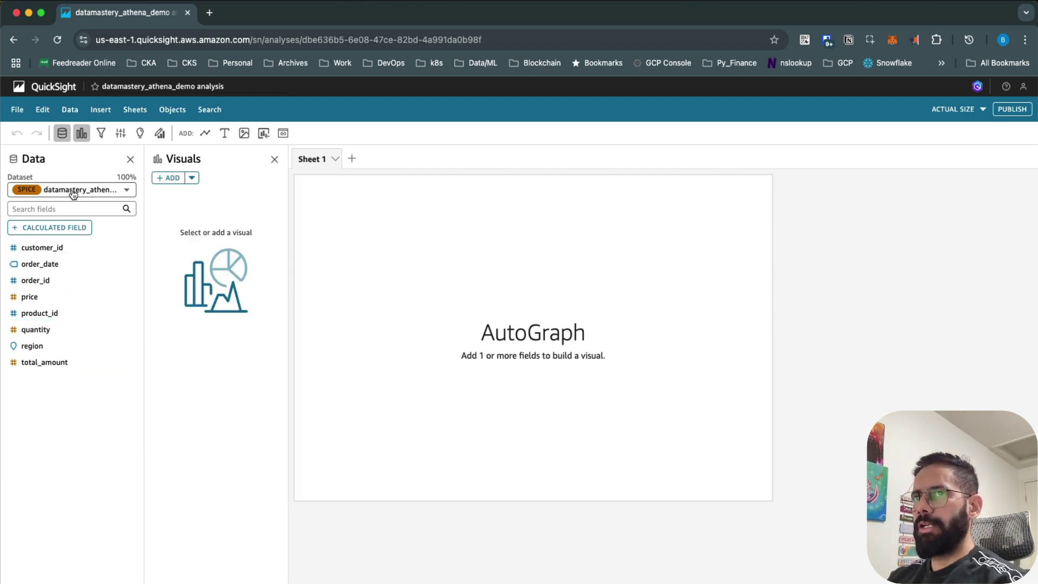
pyautogui.click(70, 109)
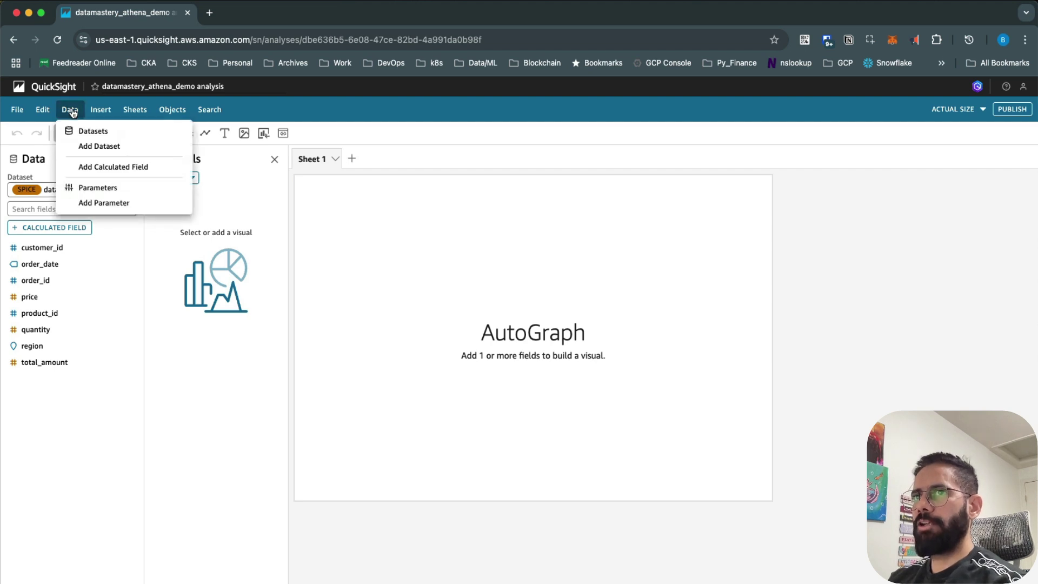
pyautogui.click(70, 109)
pyautogui.rightClick(81, 132)
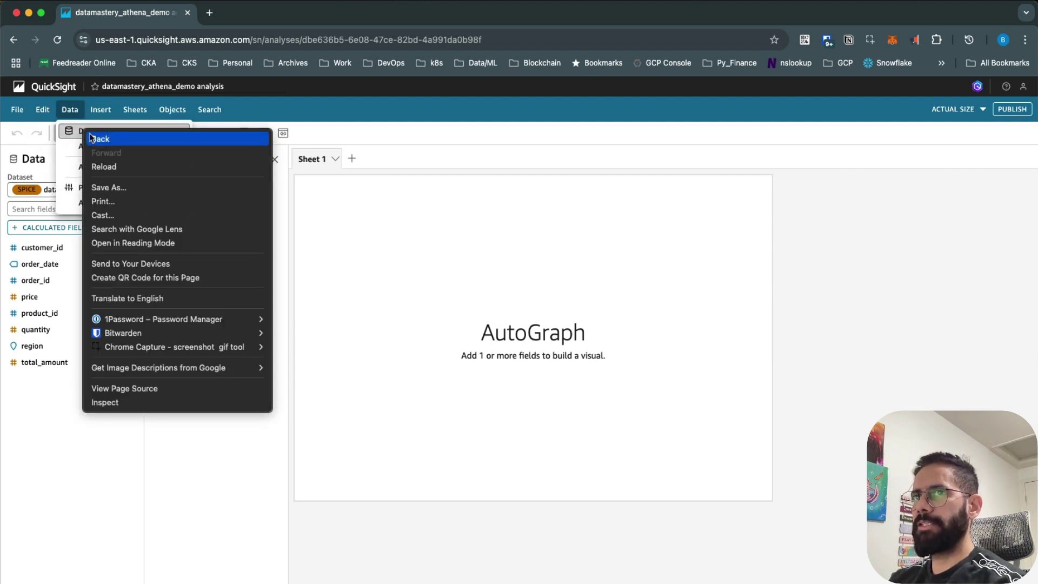
pyautogui.click(69, 138)
pyautogui.click(69, 132)
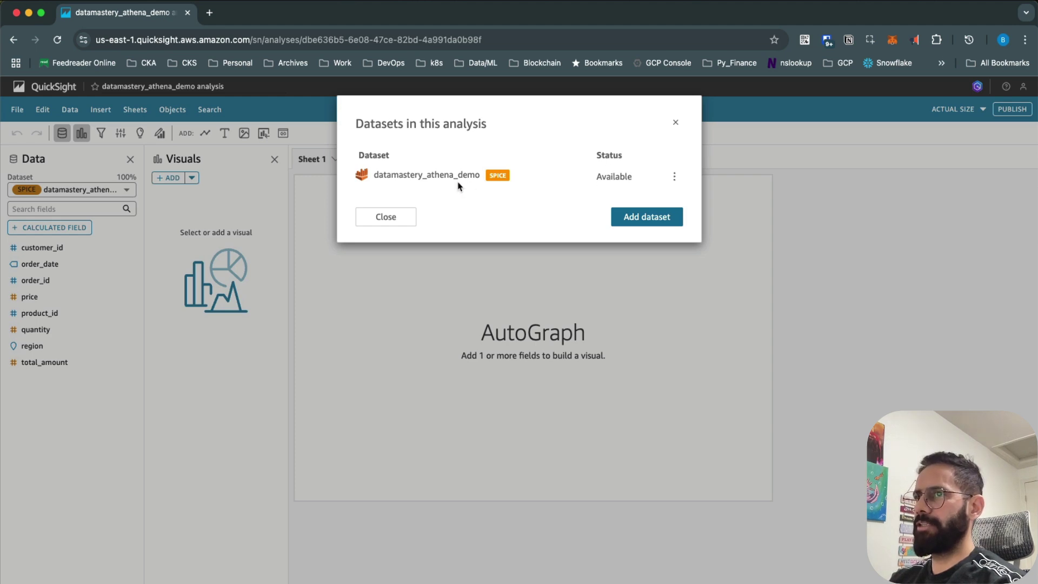
pyautogui.moveTo(372, 175); pyautogui.dragTo(486, 178)
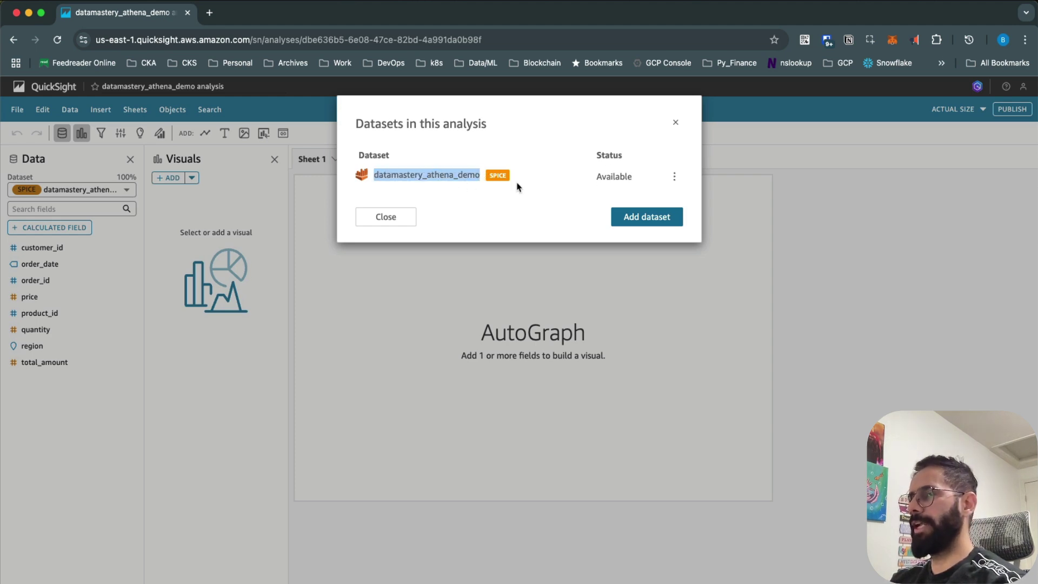
pyautogui.click(673, 178)
pyautogui.click(461, 179)
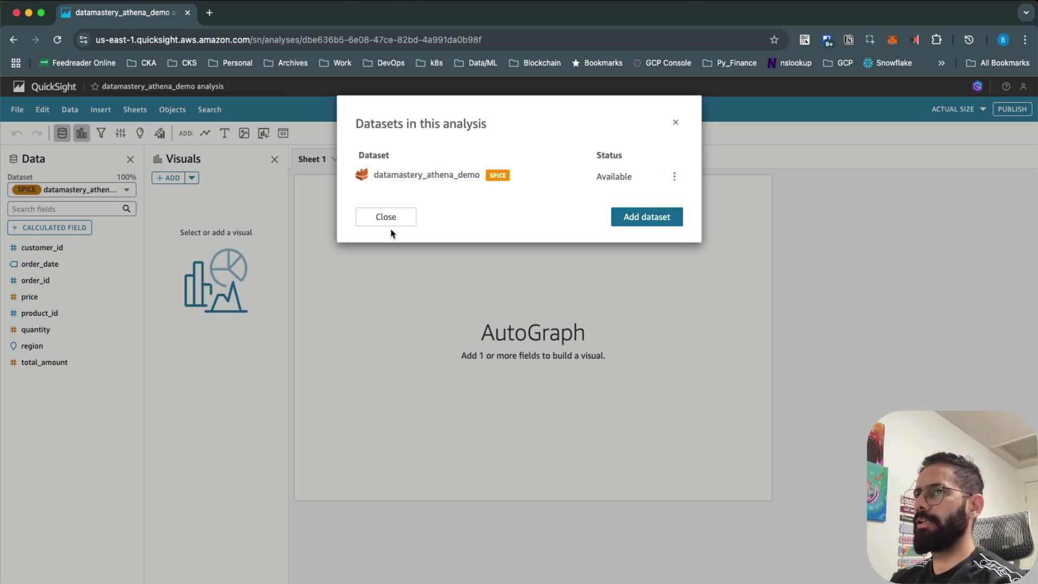
pyautogui.click(389, 217)
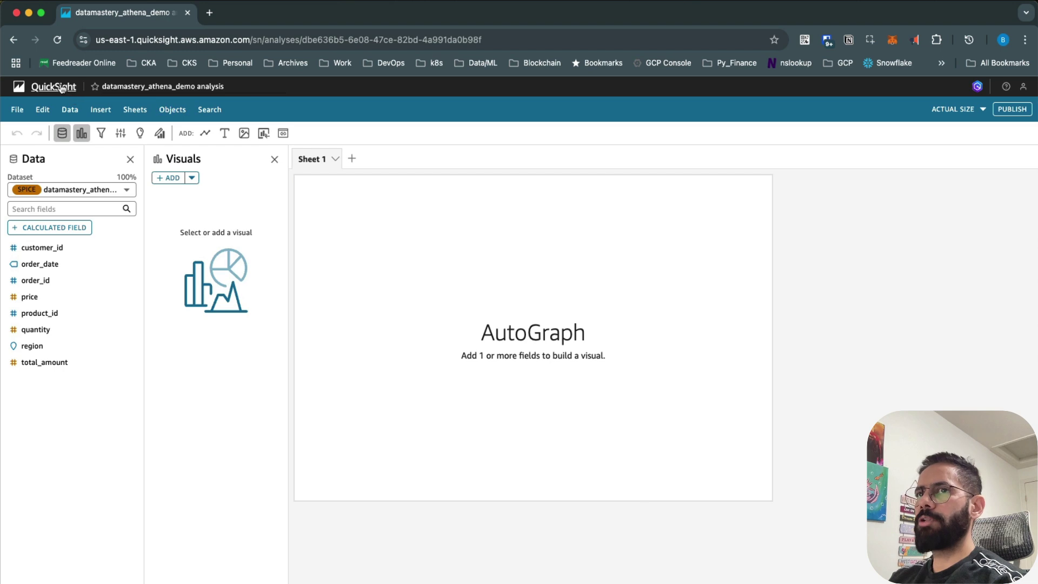
# Step: Open the QuickSight home page in a new browser tab and switch to it
pyautogui.rightClick(62, 88)
pyautogui.click(108, 93)
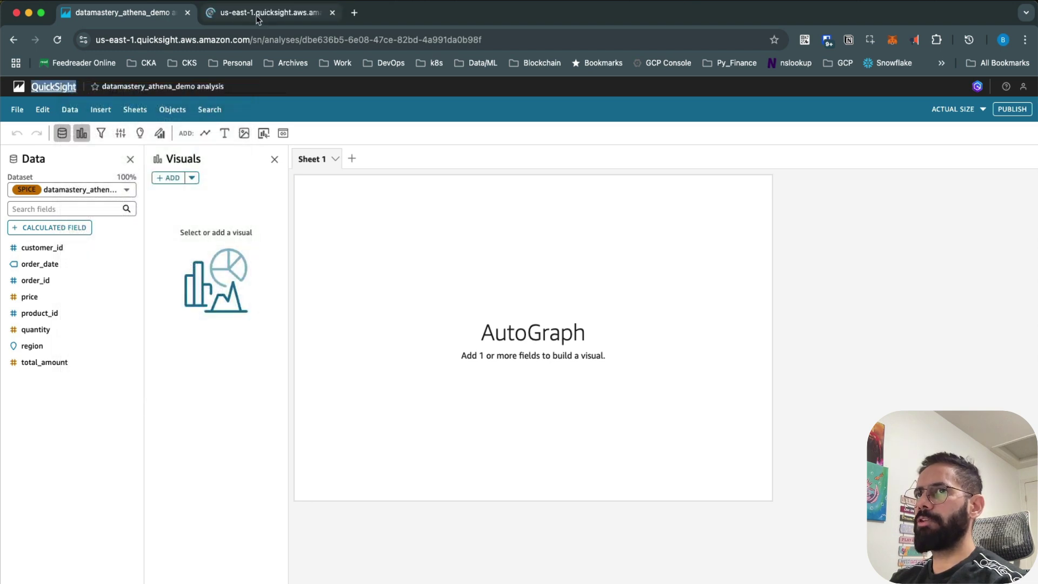
pyautogui.click(257, 18)
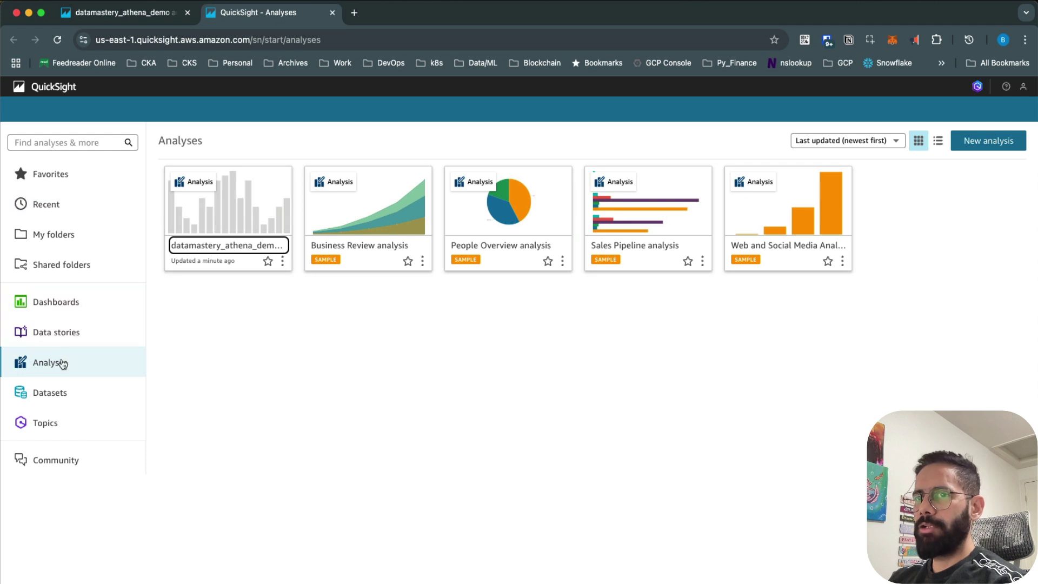
# Step: From the Datasets list, open the datamastery_athena_demo dataset's summary
pyautogui.click(64, 397)
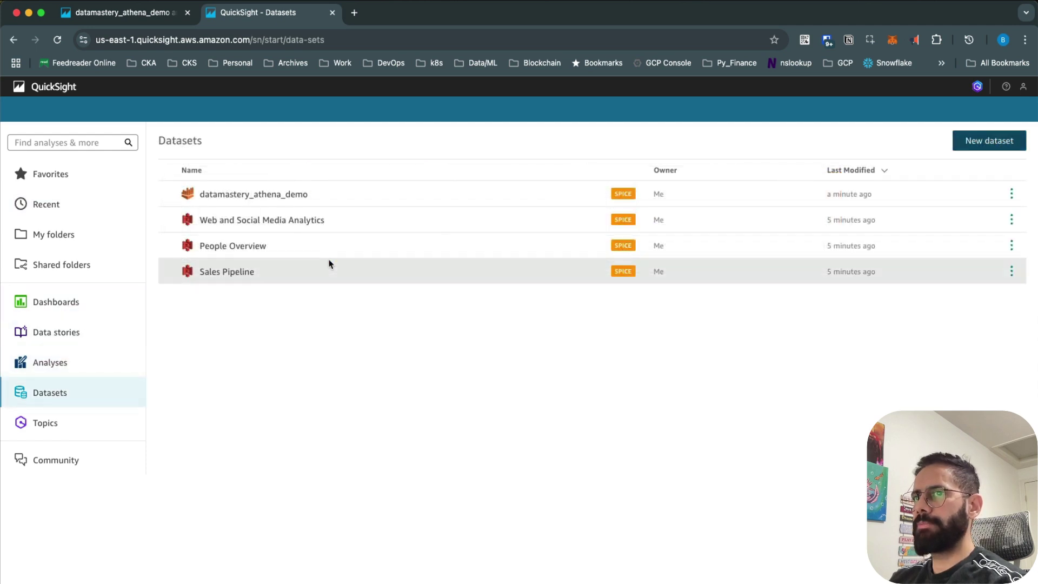
pyautogui.click(294, 195)
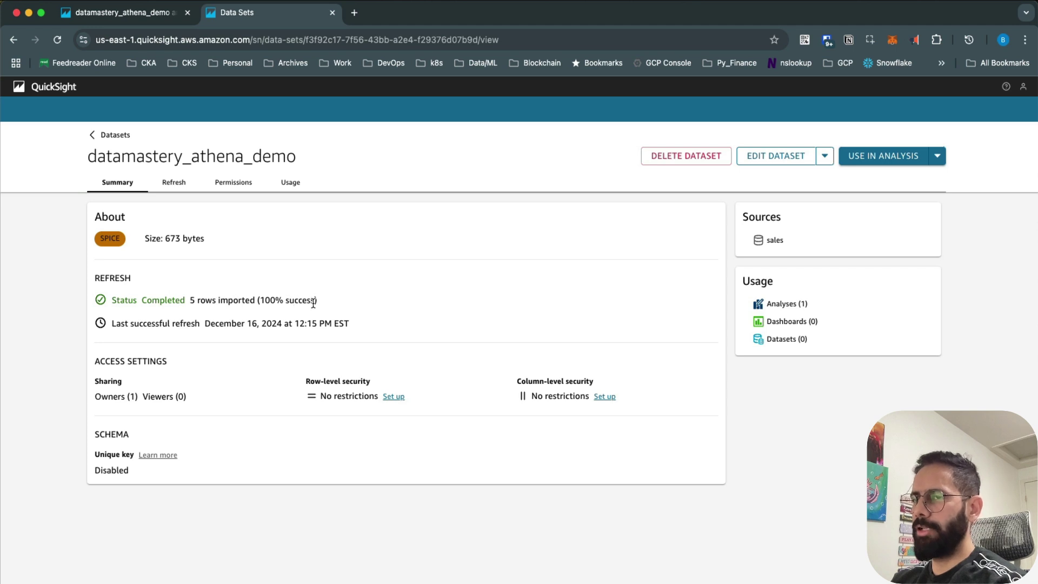
# Step: Check the 5 rows imported at 100% success, then view the Refresh schedules and history
pyautogui.moveTo(322, 303); pyautogui.dragTo(187, 301)
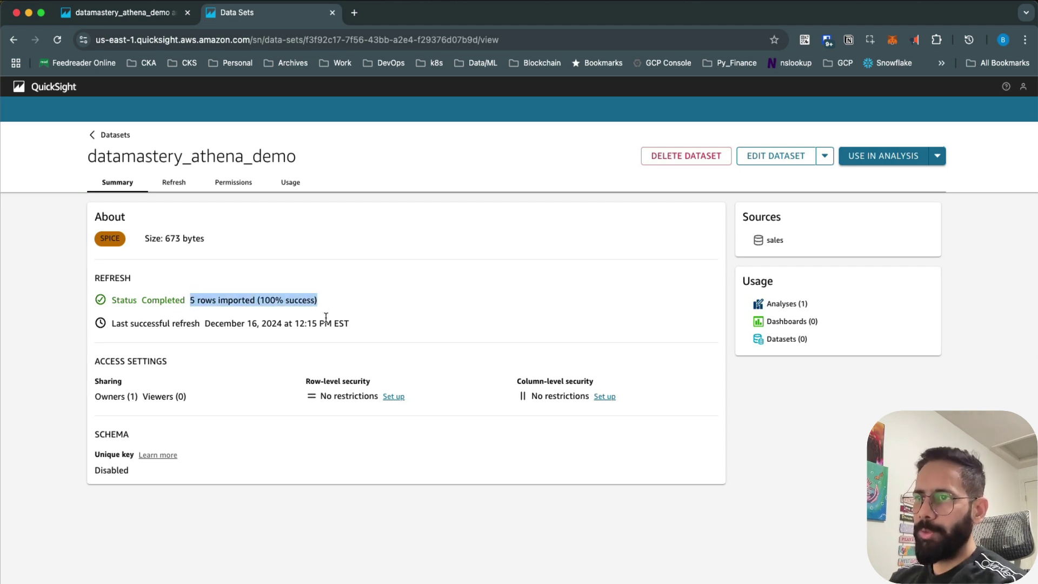
pyautogui.click(291, 302)
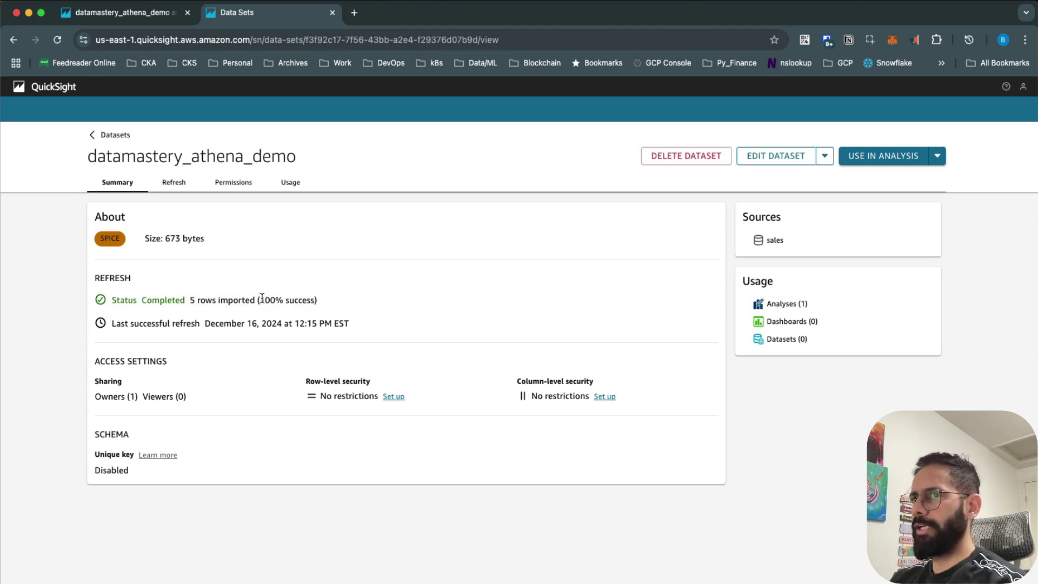
pyautogui.moveTo(262, 298); pyautogui.dragTo(351, 306)
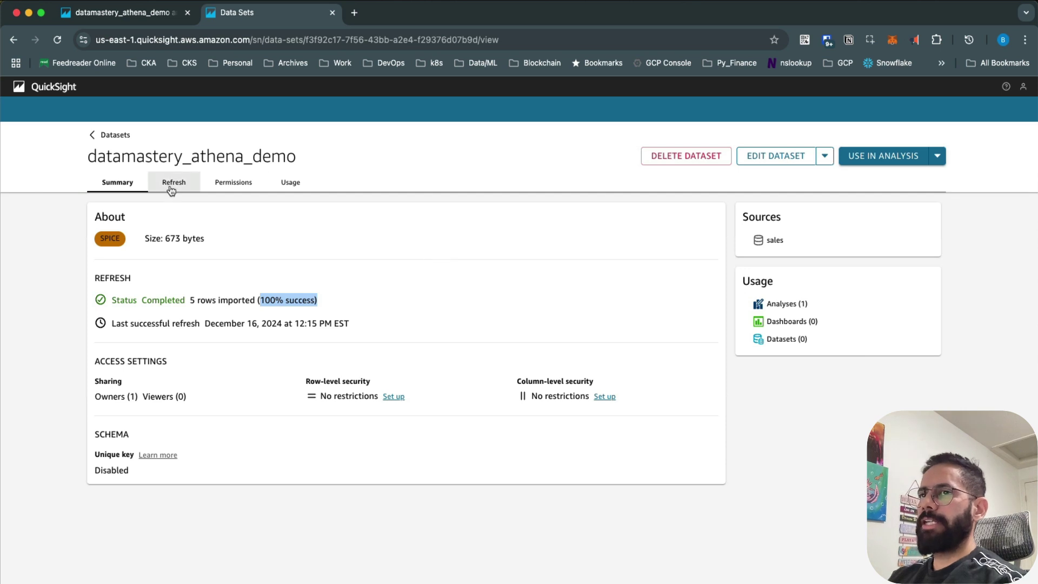
pyautogui.click(171, 189)
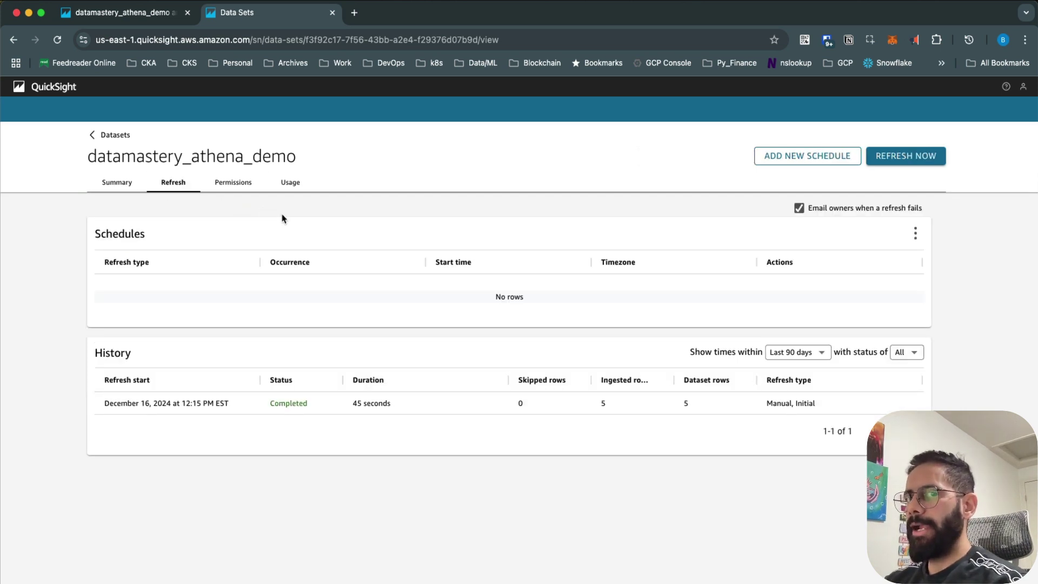
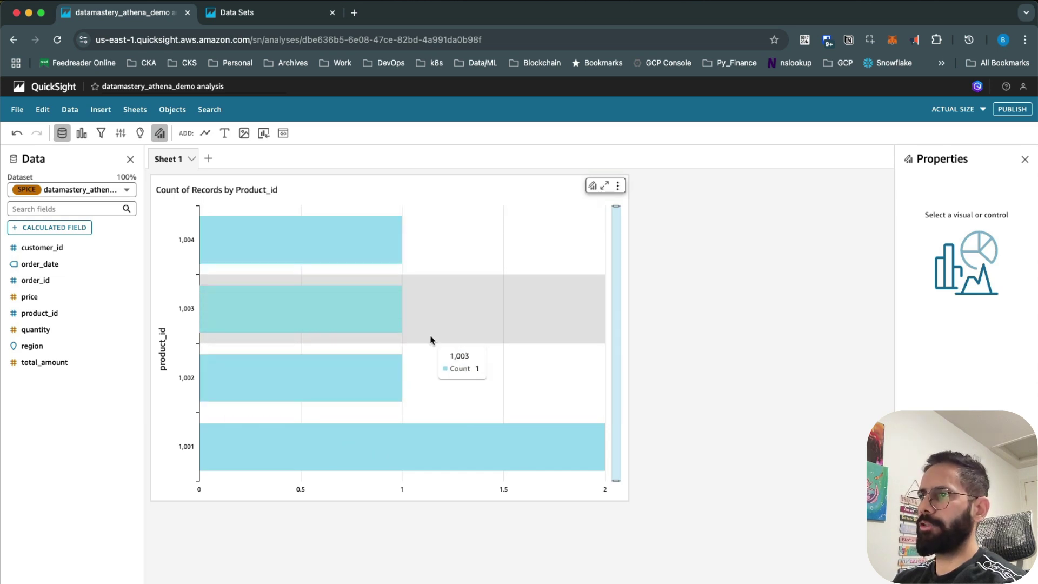
# Step: Select the Count of Records by Product_id horizontal bar chart on the sheet
pyautogui.click(429, 341)
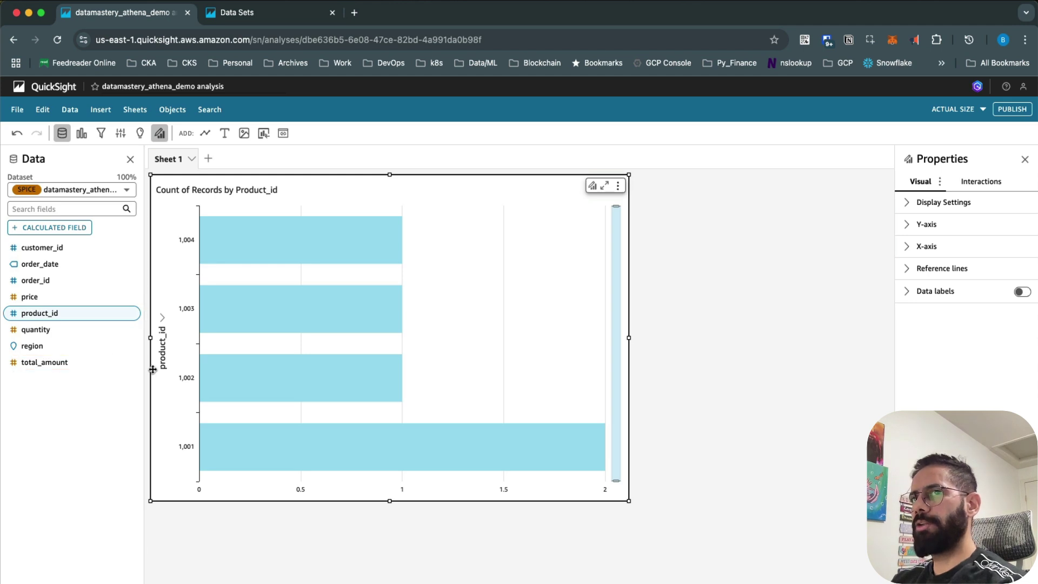
# Step: Drop the region field into Group/Color so each product_id bar is coloured by region
pyautogui.click(81, 134)
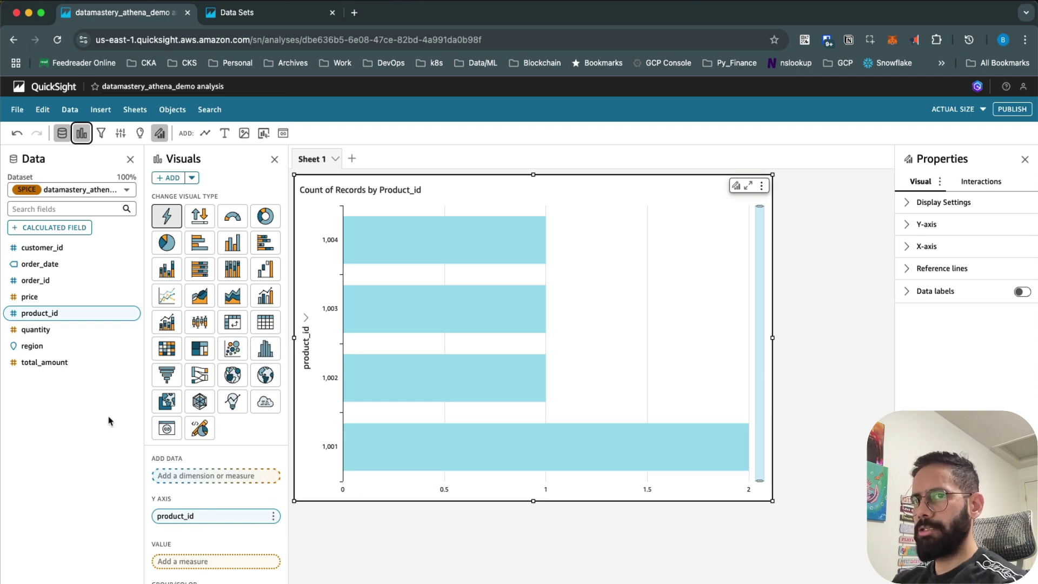
pyautogui.moveTo(46, 349); pyautogui.dragTo(198, 544)
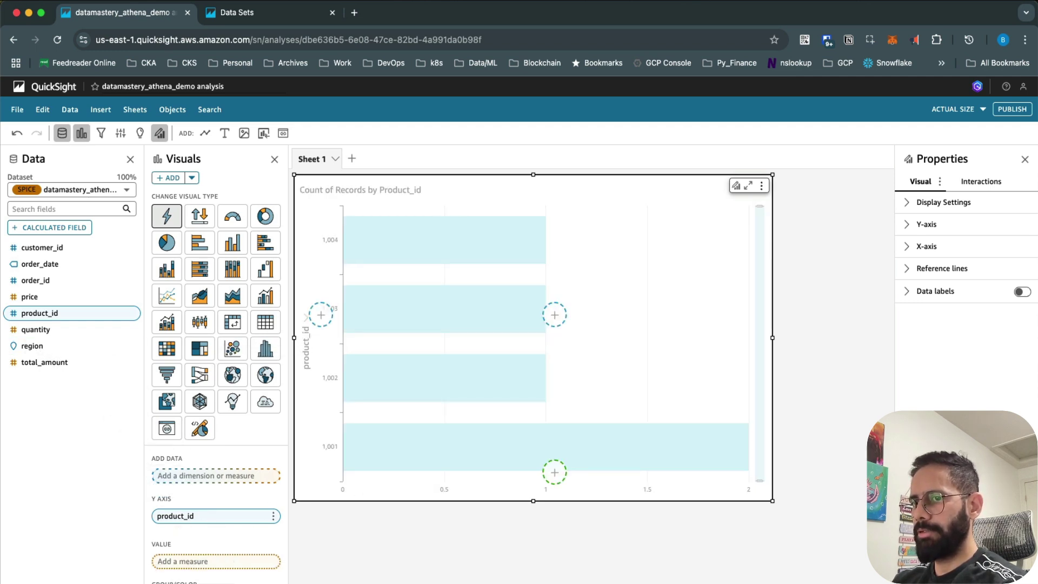
pyautogui.moveTo(554, 315); pyautogui.dragTo(554, 314)
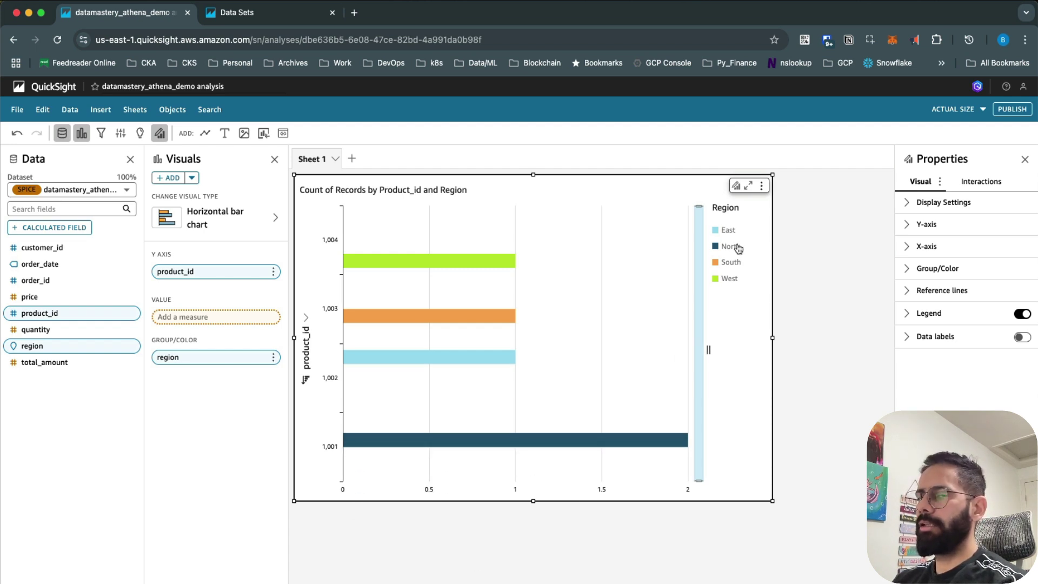
pyautogui.moveTo(427, 376)
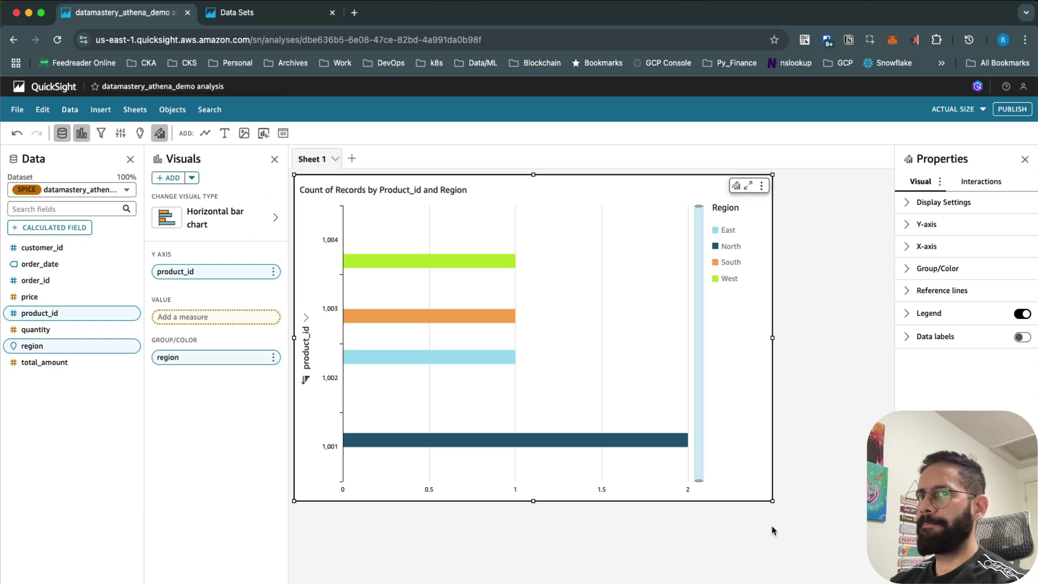
pyautogui.click(192, 178)
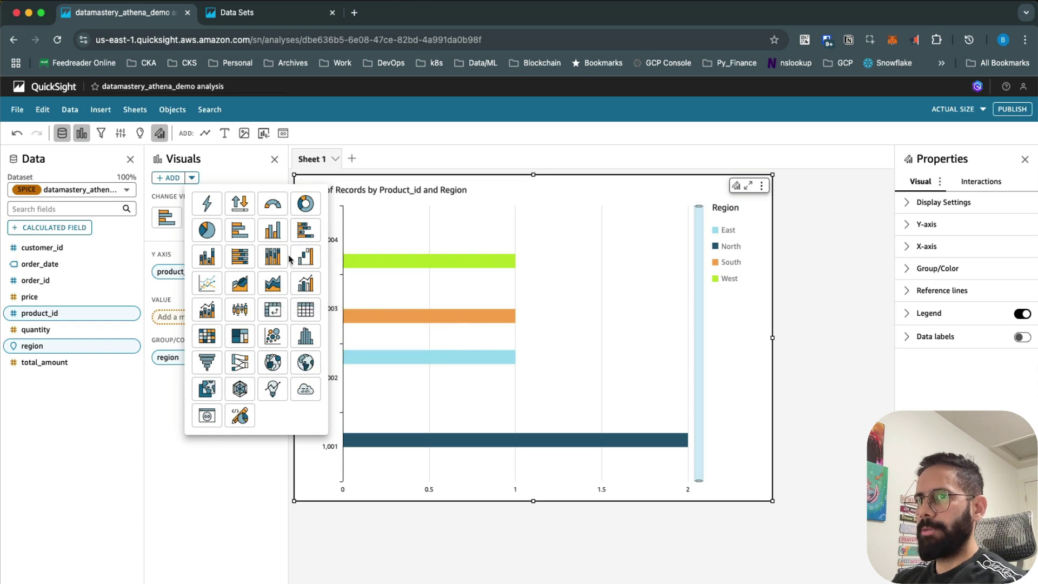
# Step: Insert a Table visual grouped by product_id, order_date and customer_id with Sum of total_amount
pyautogui.click(272, 309)
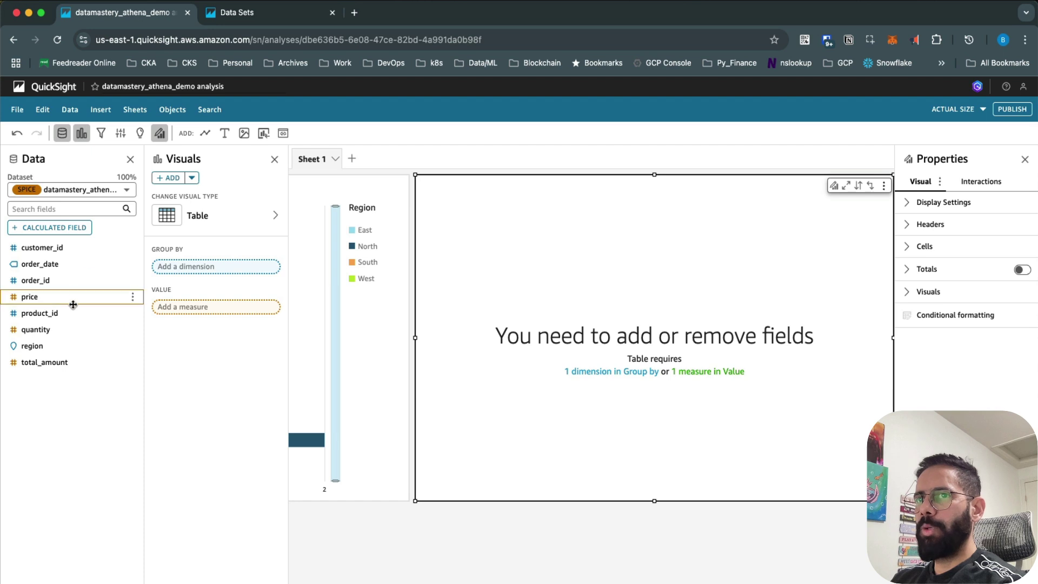
pyautogui.moveTo(54, 314); pyautogui.dragTo(189, 277)
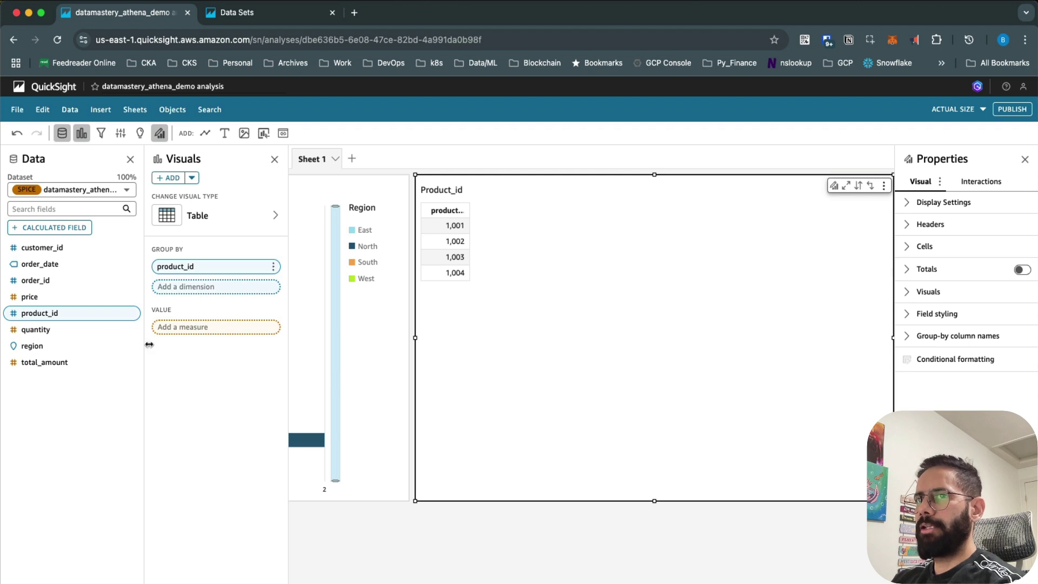
pyautogui.moveTo(40, 265); pyautogui.dragTo(191, 295)
pyautogui.moveTo(37, 264); pyautogui.dragTo(197, 292)
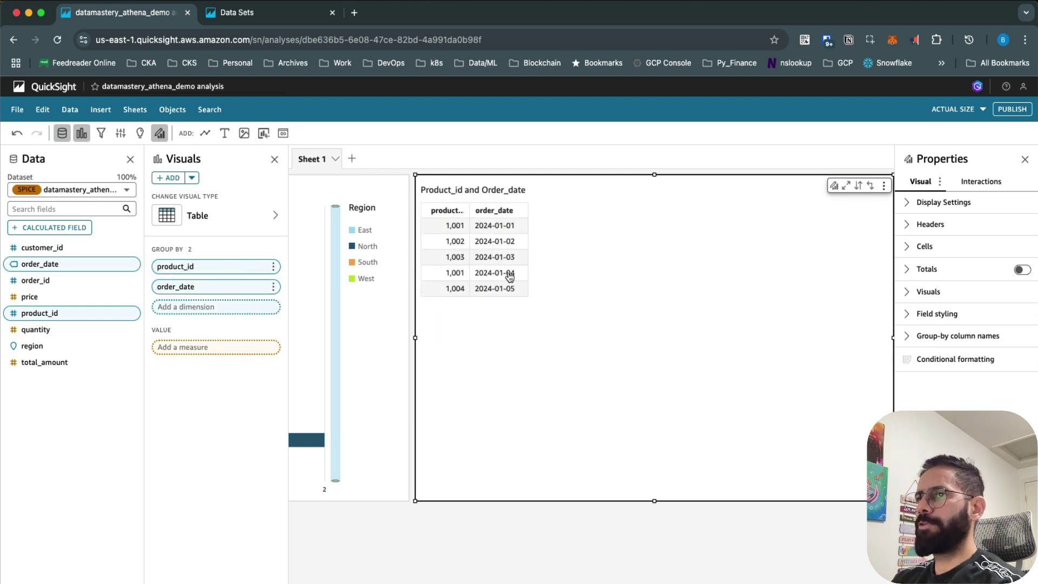
pyautogui.moveTo(470, 211); pyautogui.dragTo(496, 212)
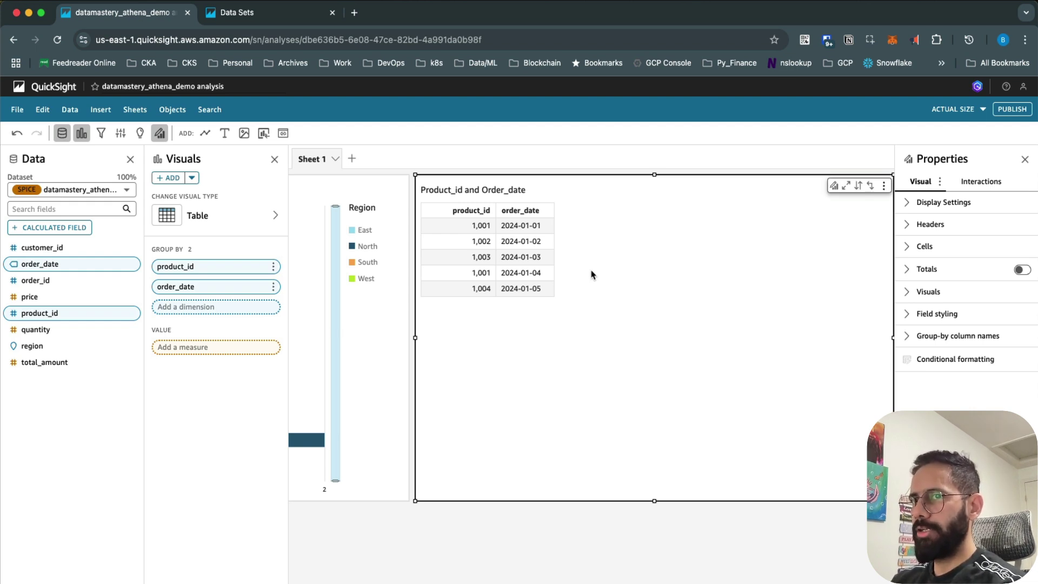
pyautogui.moveTo(44, 247); pyautogui.dragTo(190, 311)
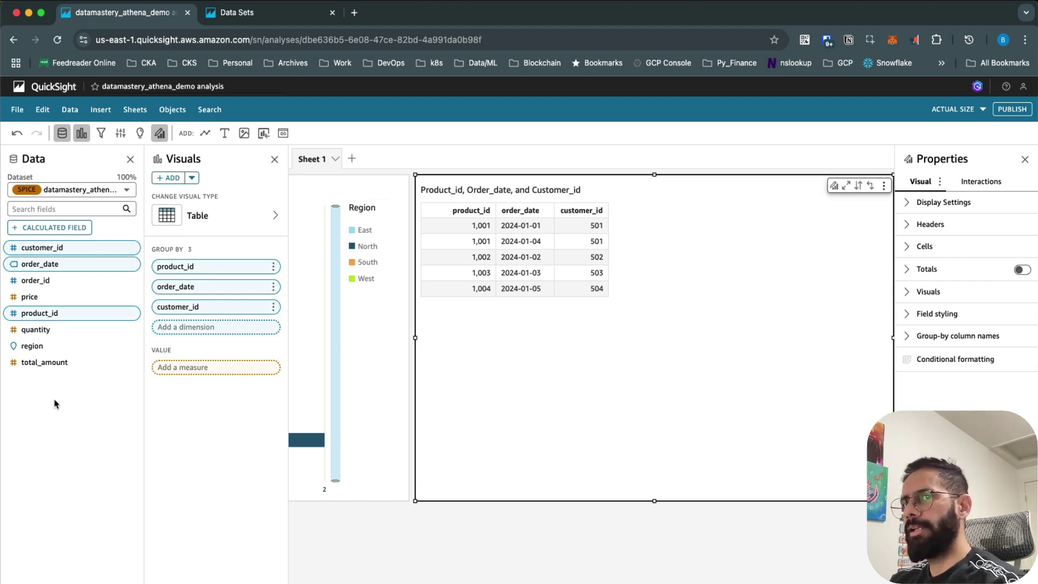
pyautogui.moveTo(36, 364); pyautogui.dragTo(197, 378)
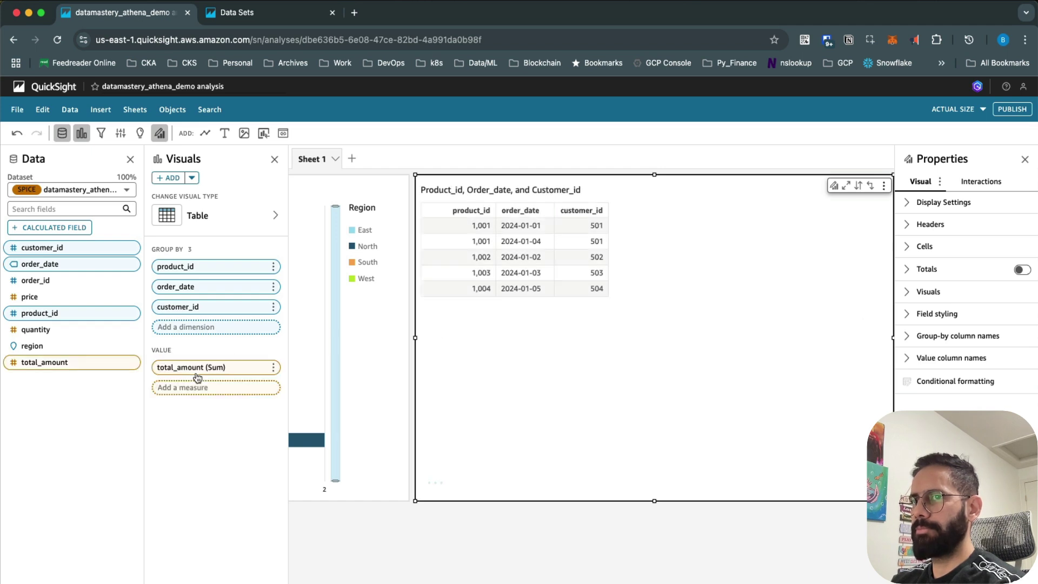
pyautogui.press('Escape')
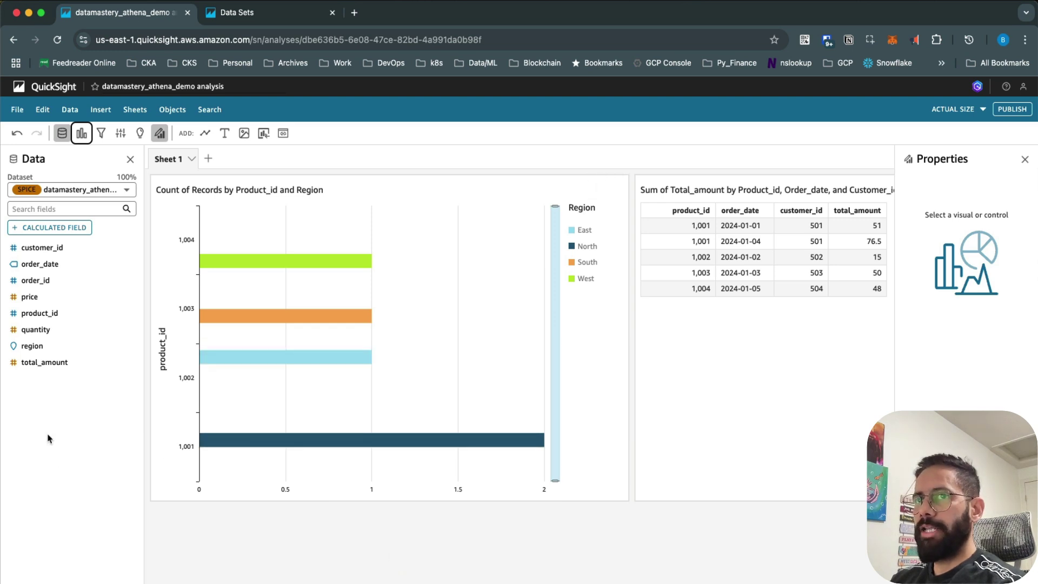
pyautogui.click(53, 228)
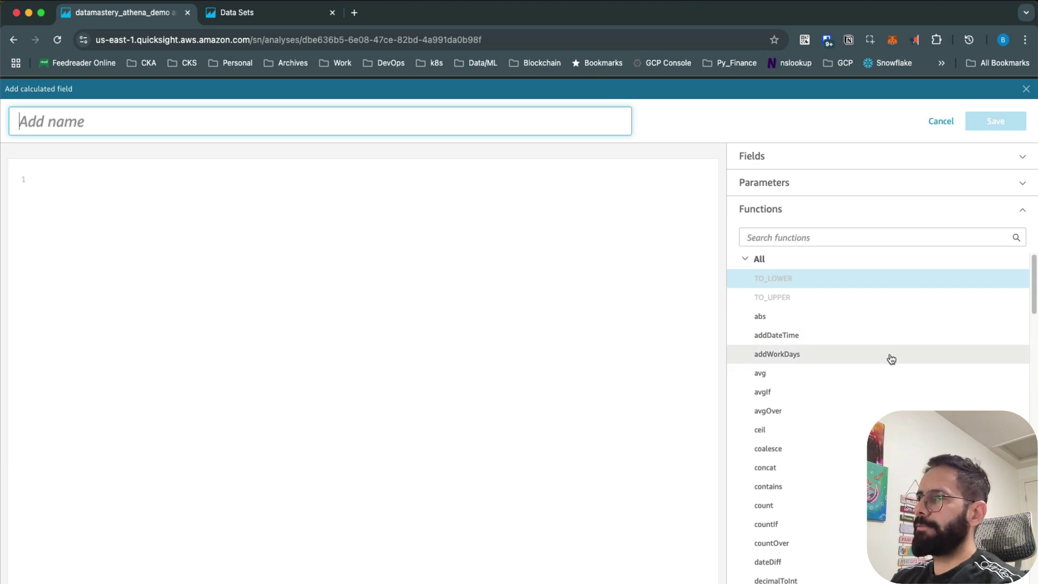
pyautogui.scroll(-20, 887, 363)
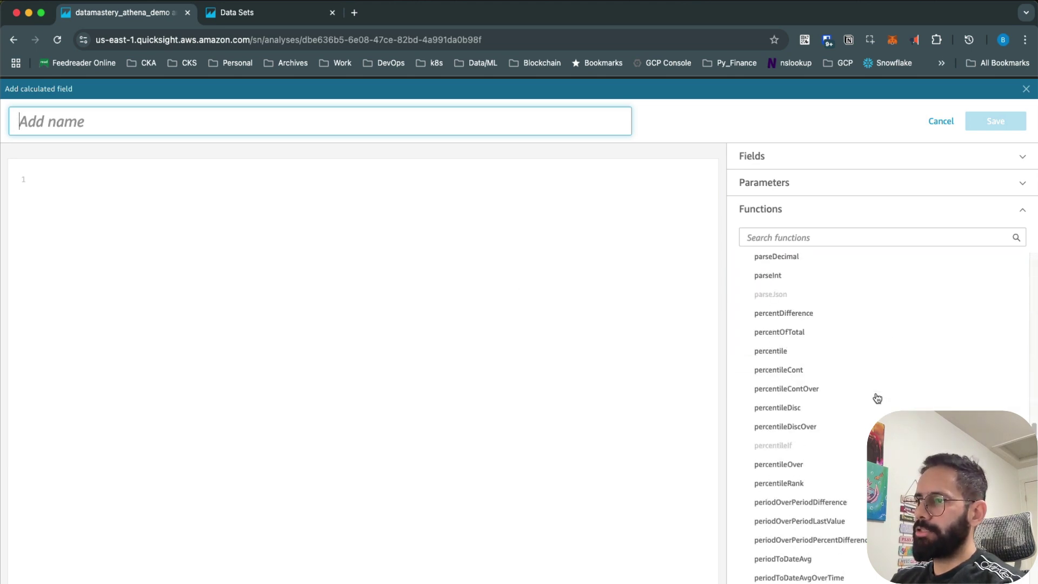
pyautogui.scroll(-15, 877, 398)
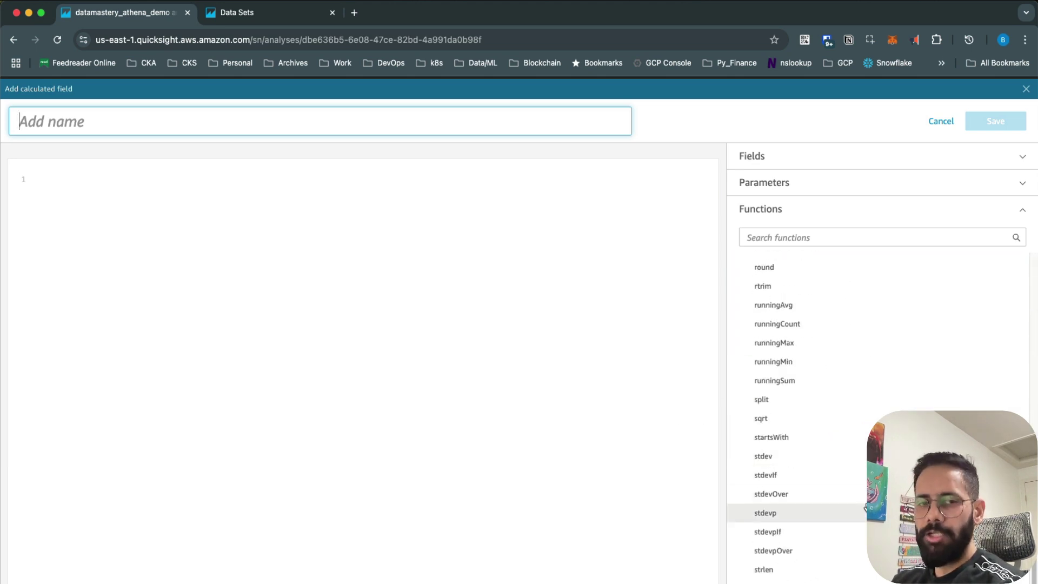
pyautogui.scroll(20, 865, 507)
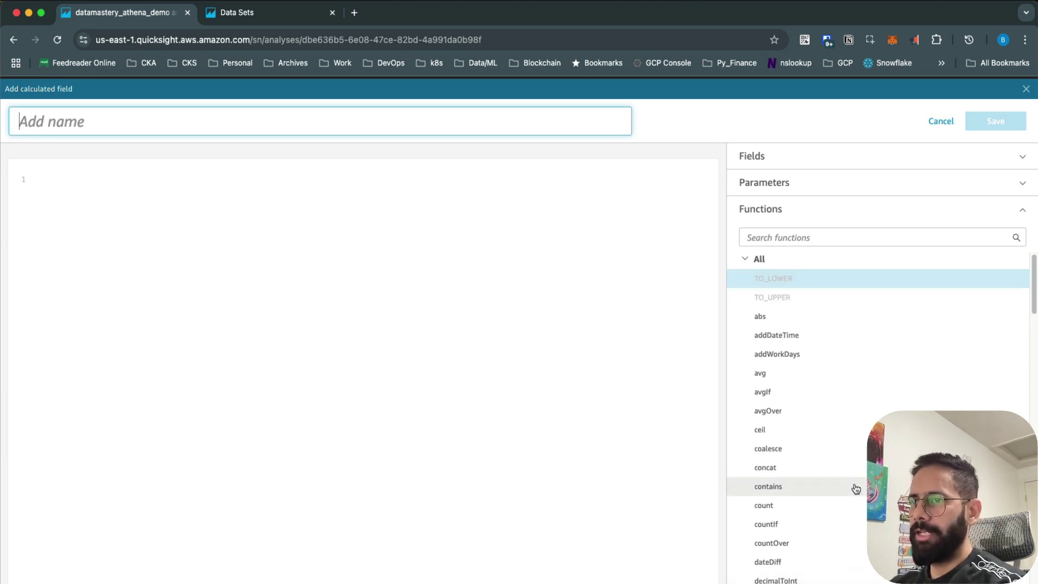
pyautogui.click(933, 124)
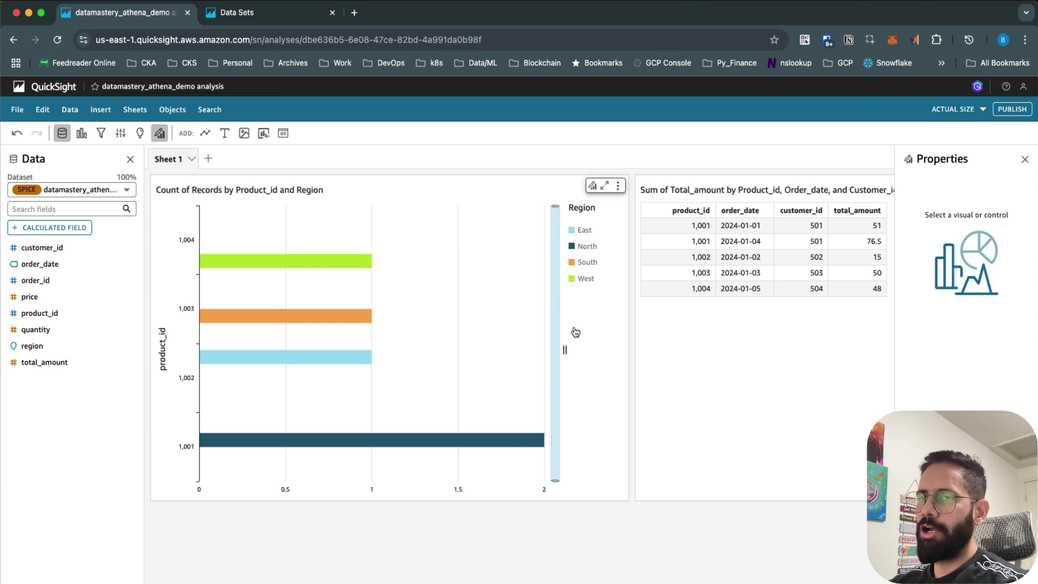
# Step: Add a draft customer_id filter to the region bar chart
pyautogui.click(576, 332)
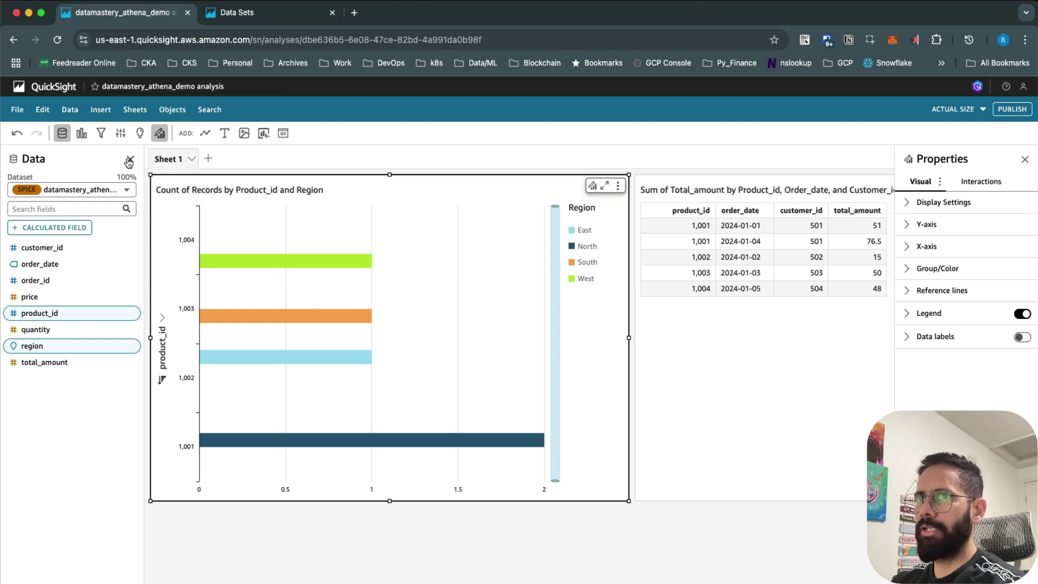
pyautogui.click(101, 133)
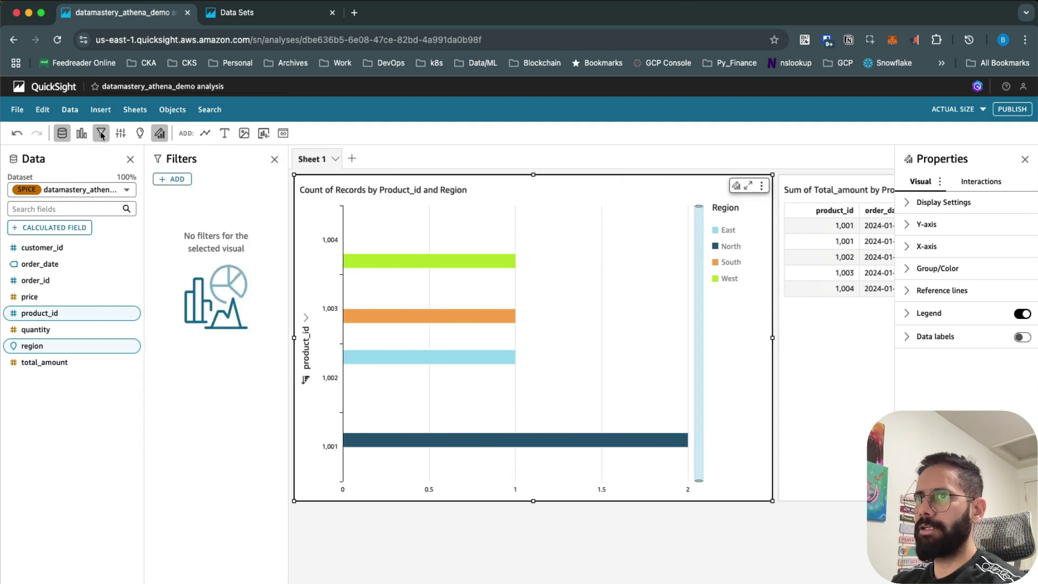
pyautogui.click(176, 181)
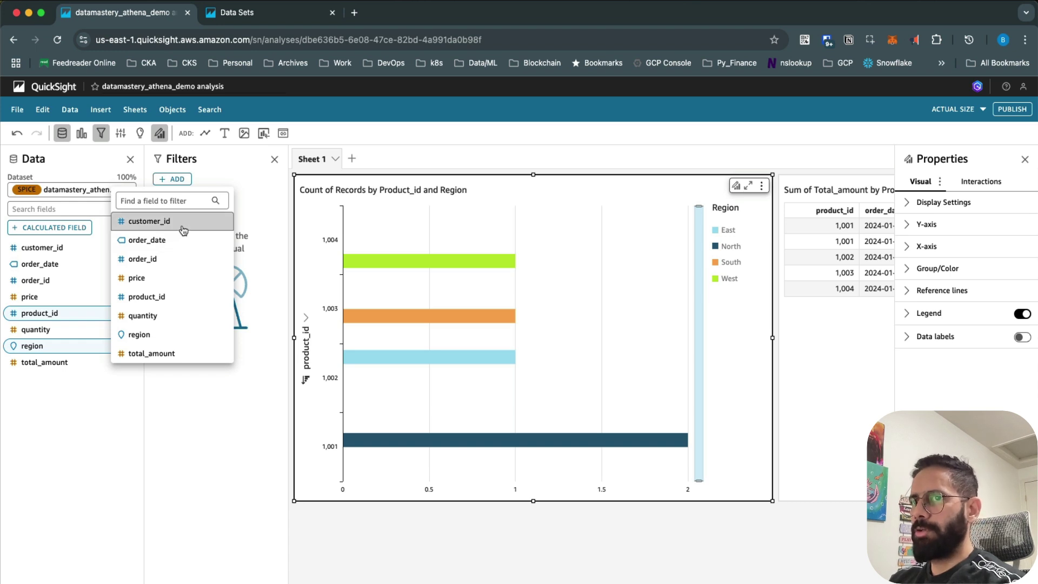
pyautogui.click(179, 224)
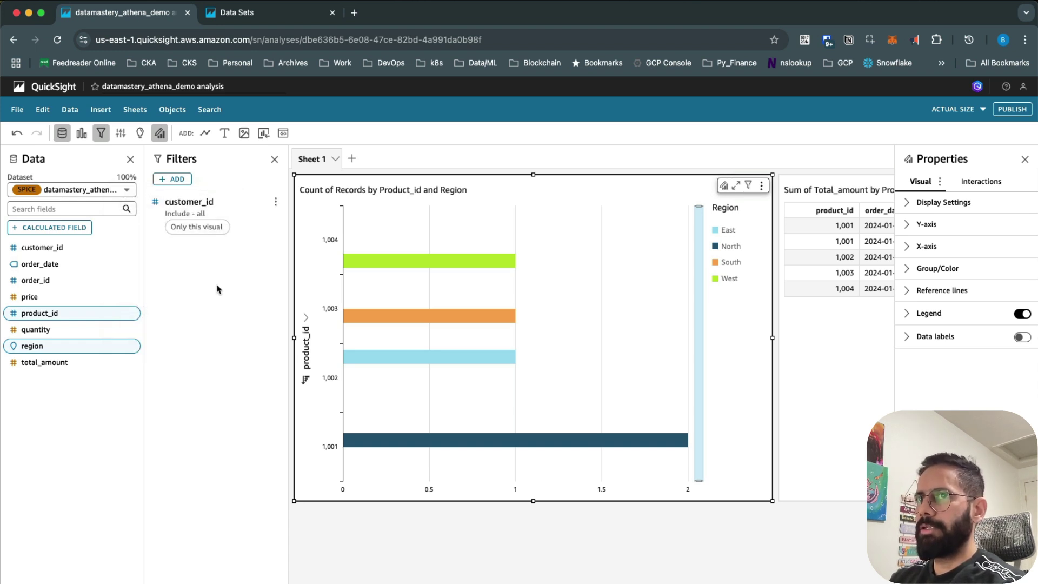
# Step: Leave the customer_id filter as Include with Filter list type, and exit without applying it
pyautogui.click(219, 224)
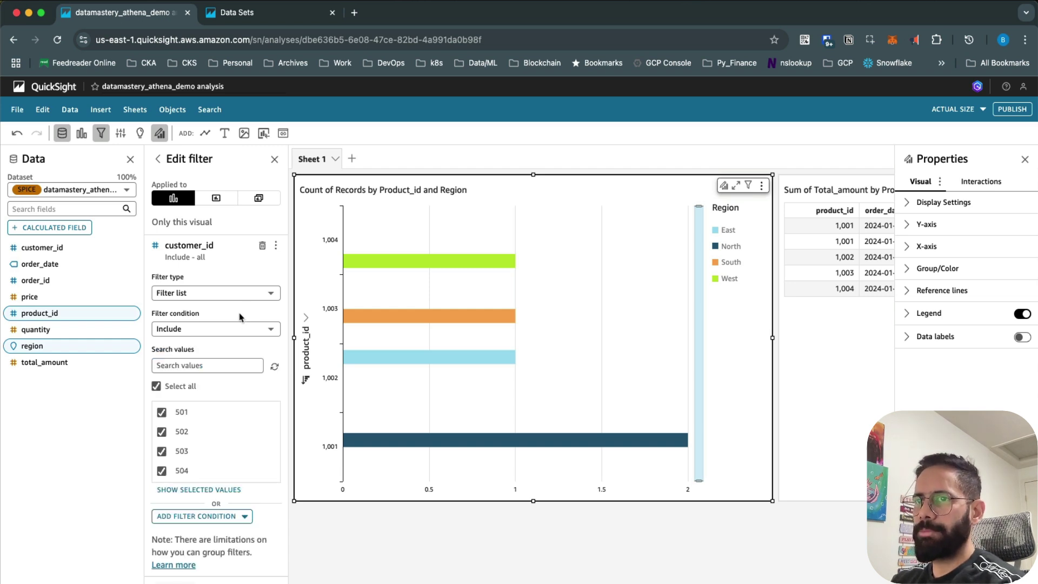
pyautogui.click(224, 333)
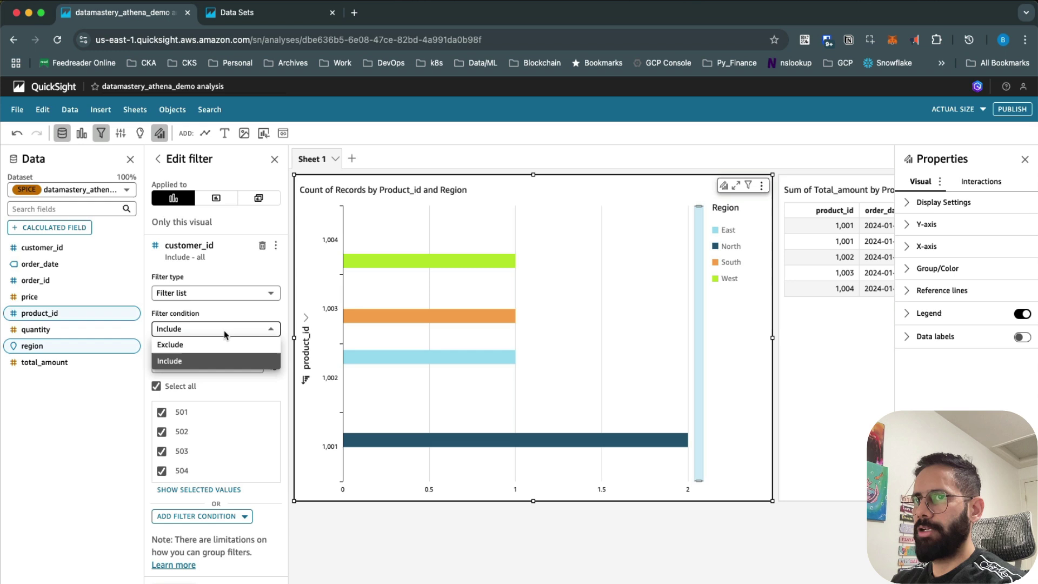
pyautogui.click(224, 333)
pyautogui.click(211, 297)
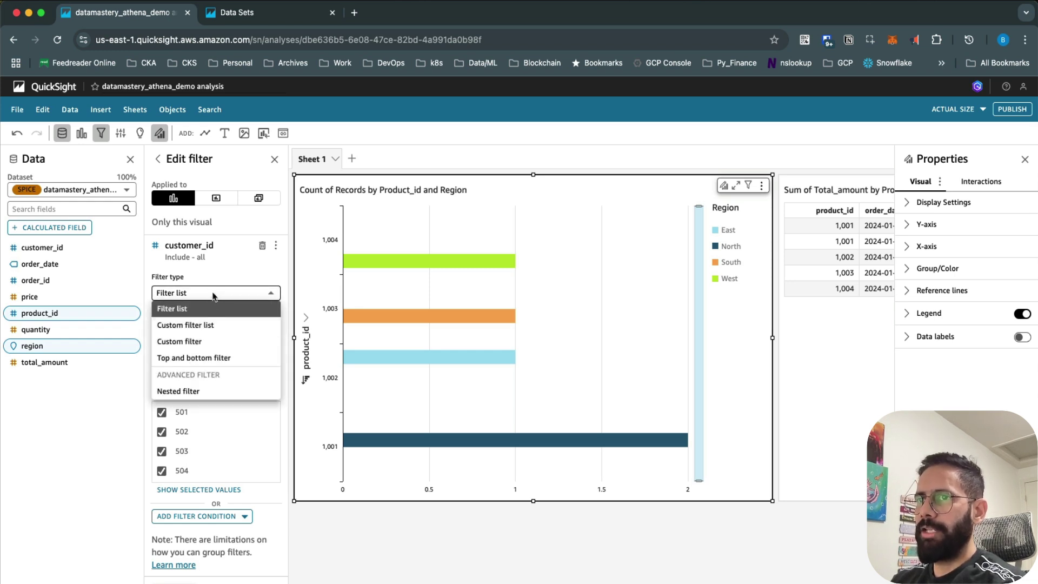
pyautogui.click(212, 304)
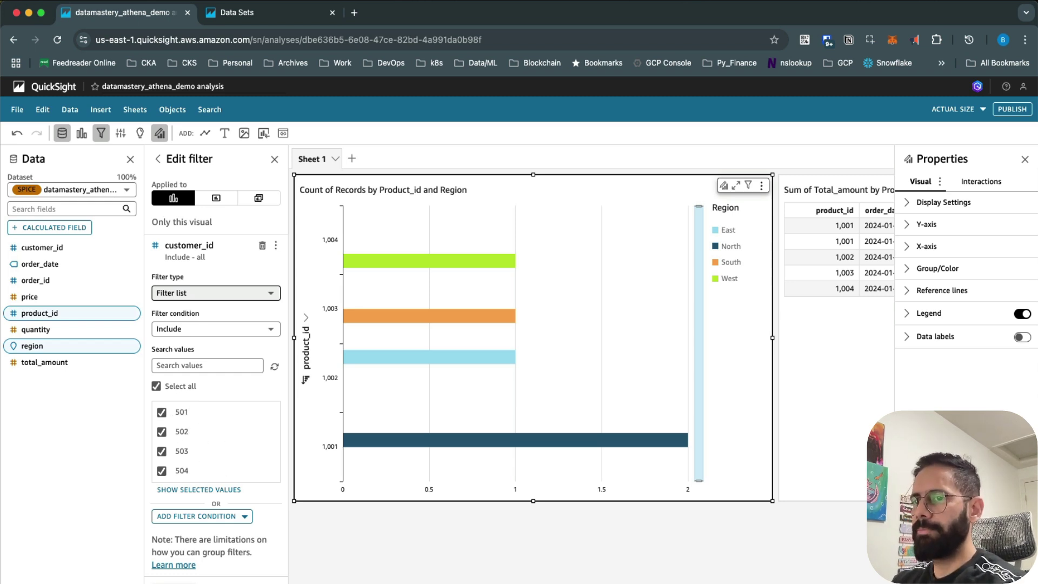
pyautogui.click(639, 352)
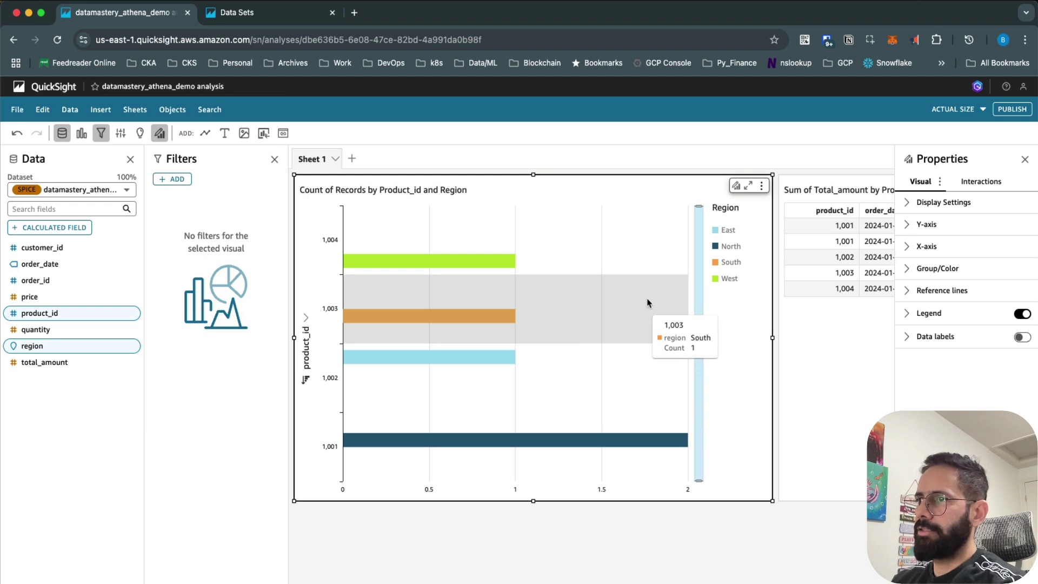
pyautogui.click(738, 187)
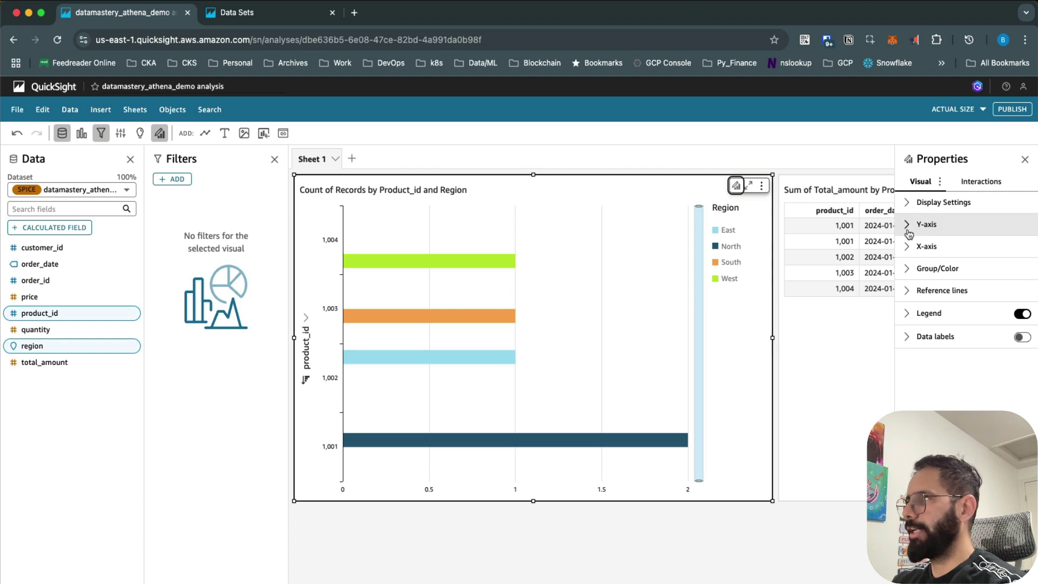
# Step: Turn on data labels for the bars, keeping the Region legend and X-axis labels visible
pyautogui.click(1023, 338)
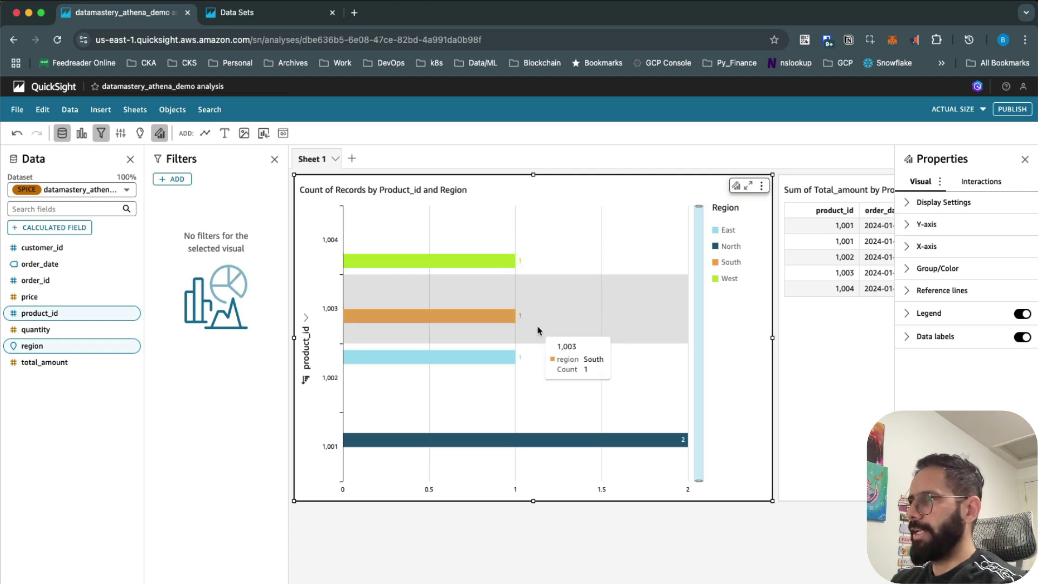
pyautogui.click(1021, 315)
pyautogui.click(1021, 314)
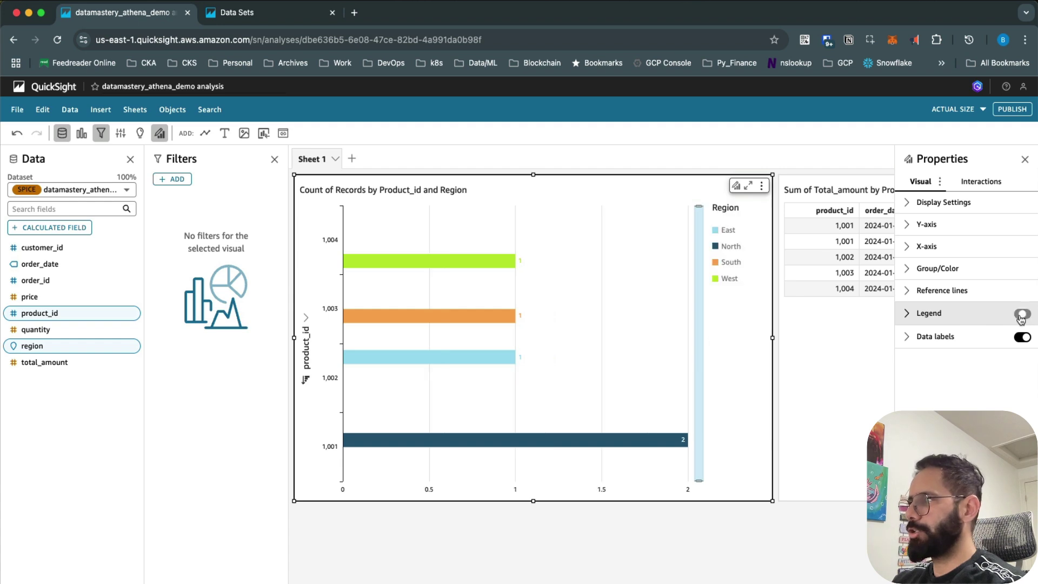
pyautogui.click(908, 249)
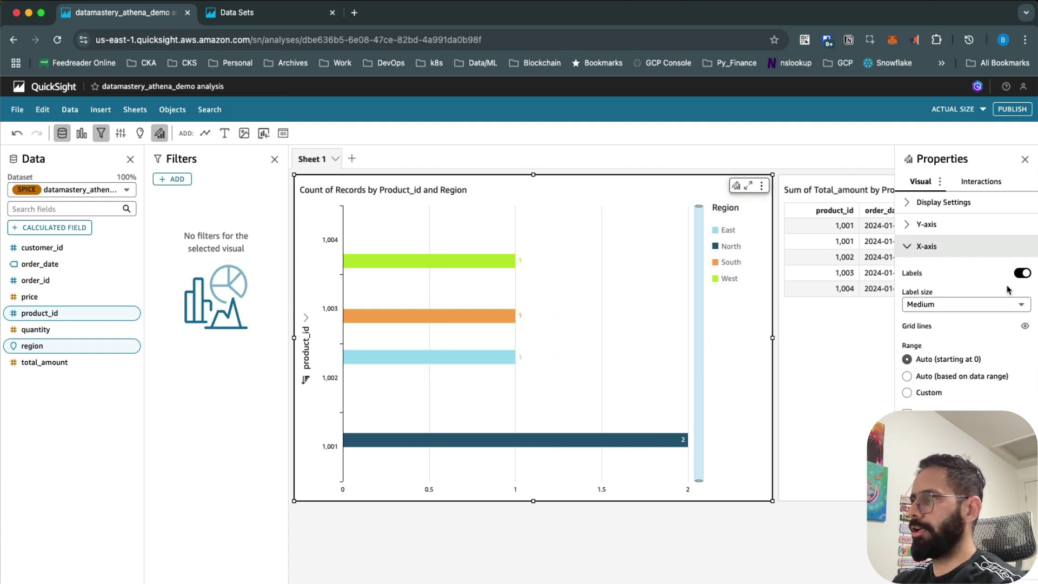
pyautogui.click(1022, 274)
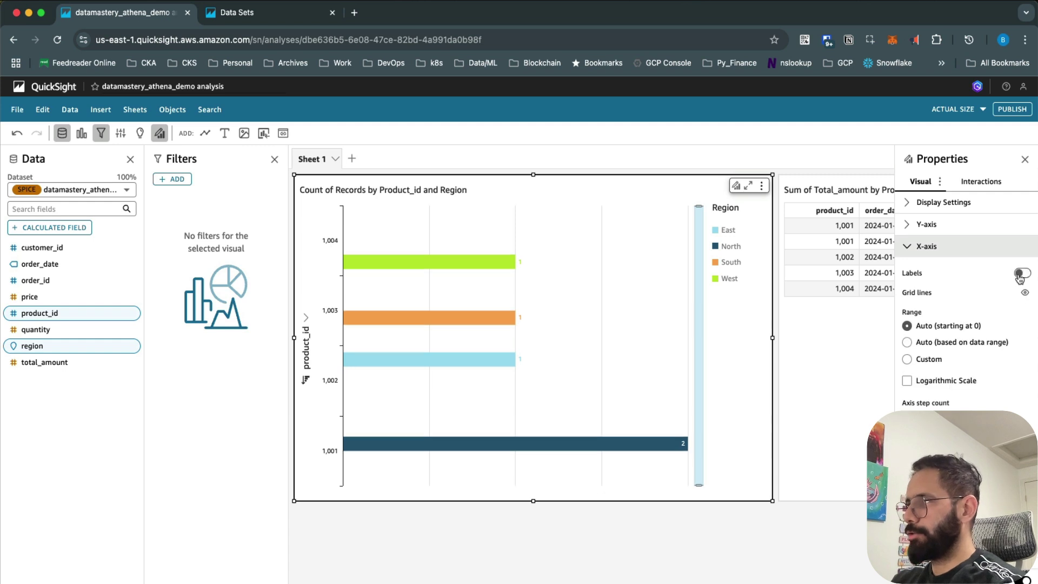
pyautogui.click(1023, 274)
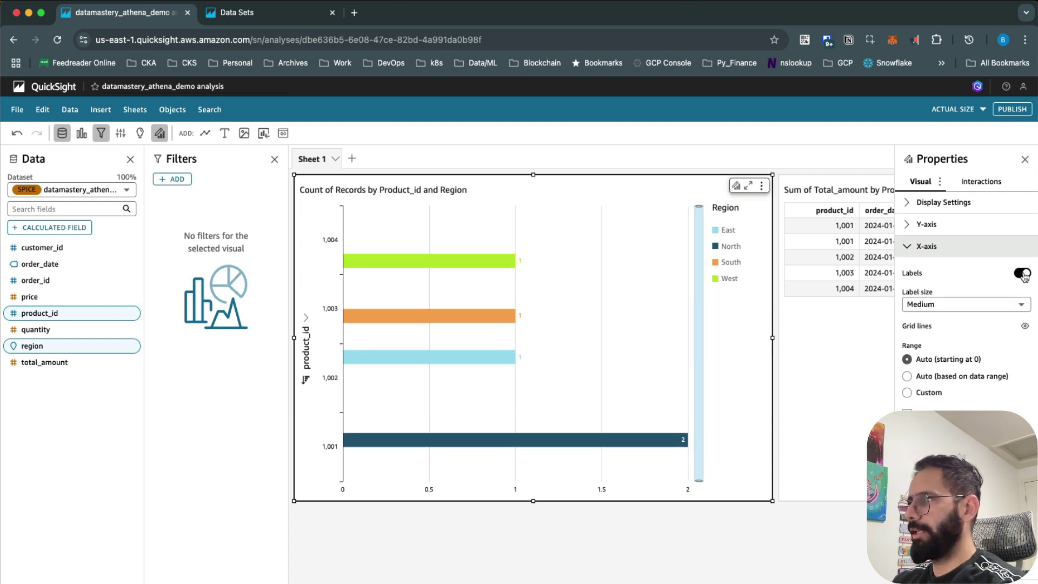
# Step: Retitle the Y axis 'Product ID' and close the Properties and Filters panes
pyautogui.click(909, 226)
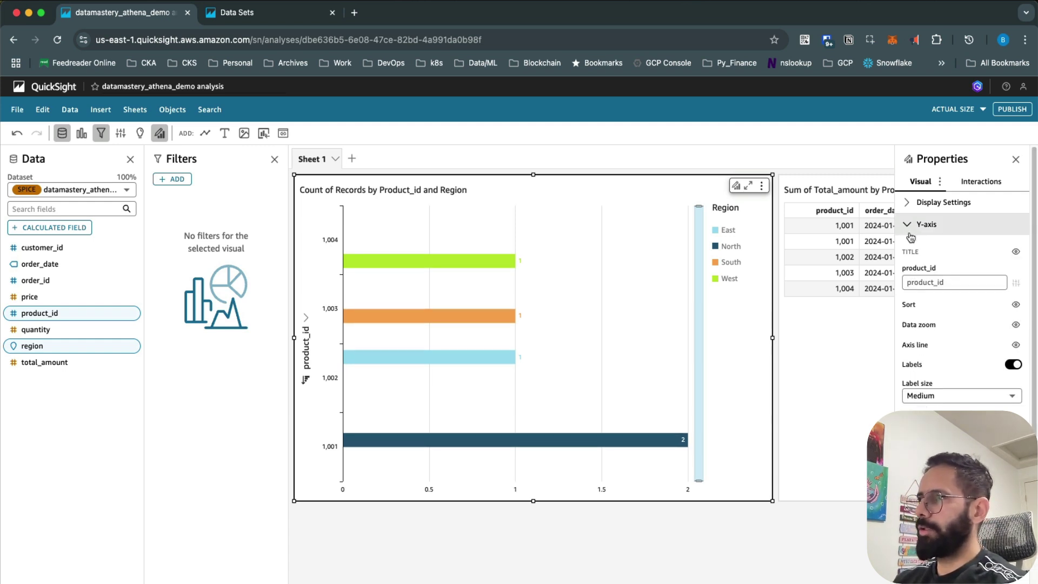
pyautogui.click(922, 282)
pyautogui.write('Product ID')
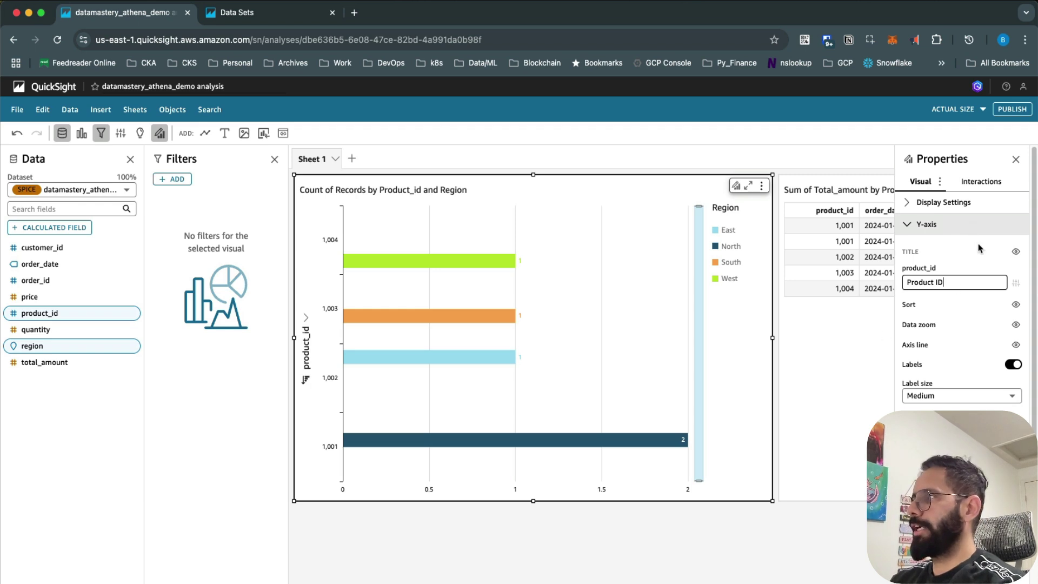
pyautogui.click(990, 203)
pyautogui.click(991, 203)
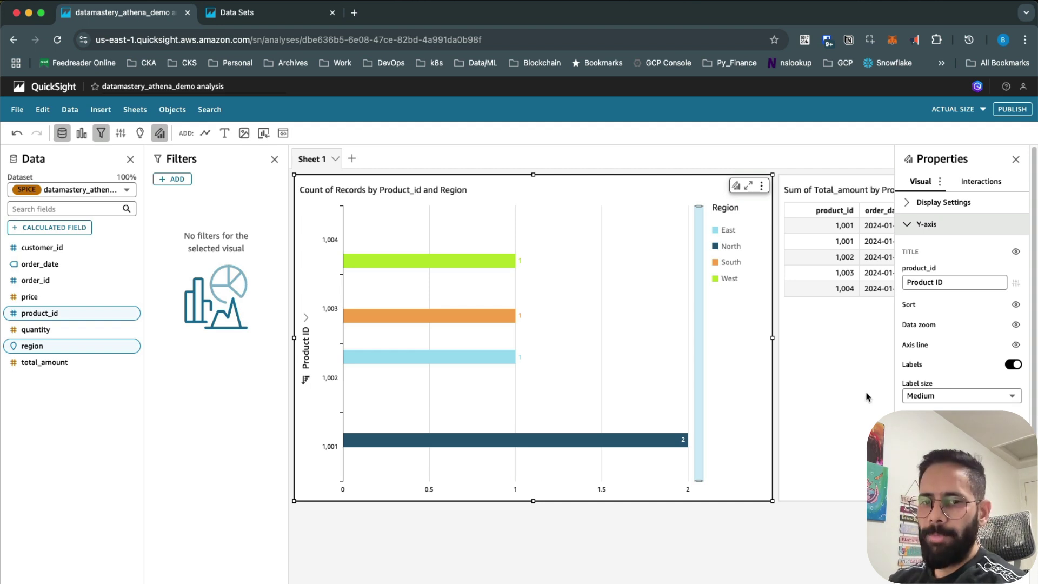
pyautogui.click(1016, 159)
pyautogui.click(275, 160)
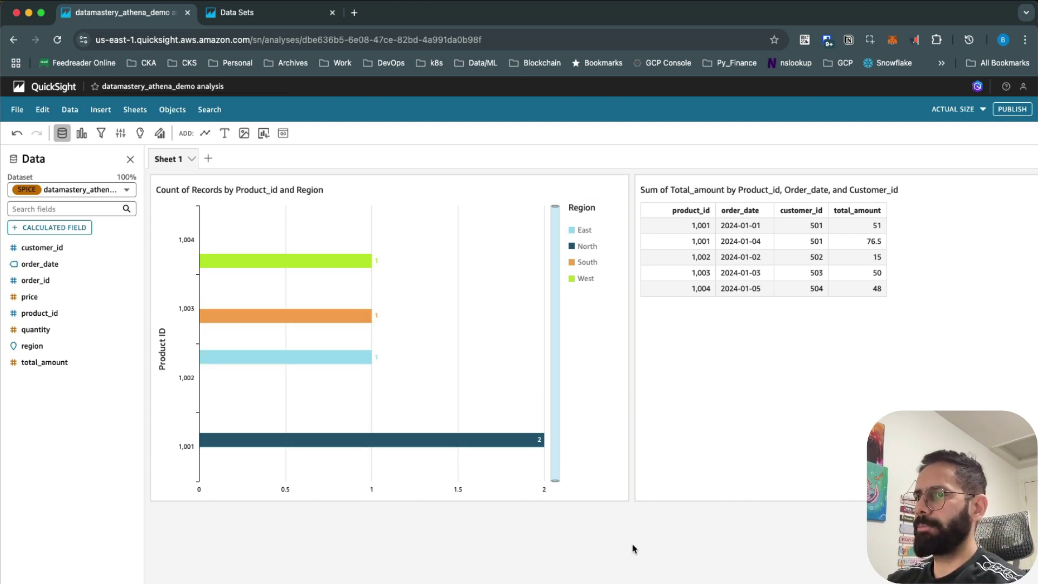
# Step: Publish a new dashboard named 'sales', dismiss the sharing notice, and return to Analyses
pyautogui.click(1011, 110)
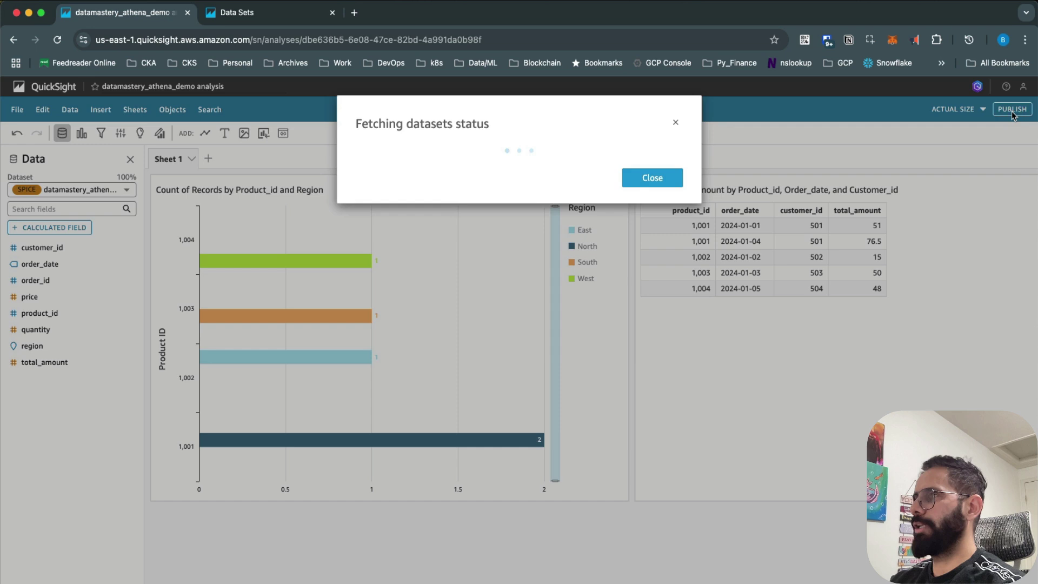
pyautogui.click(517, 176)
pyautogui.write('sales')
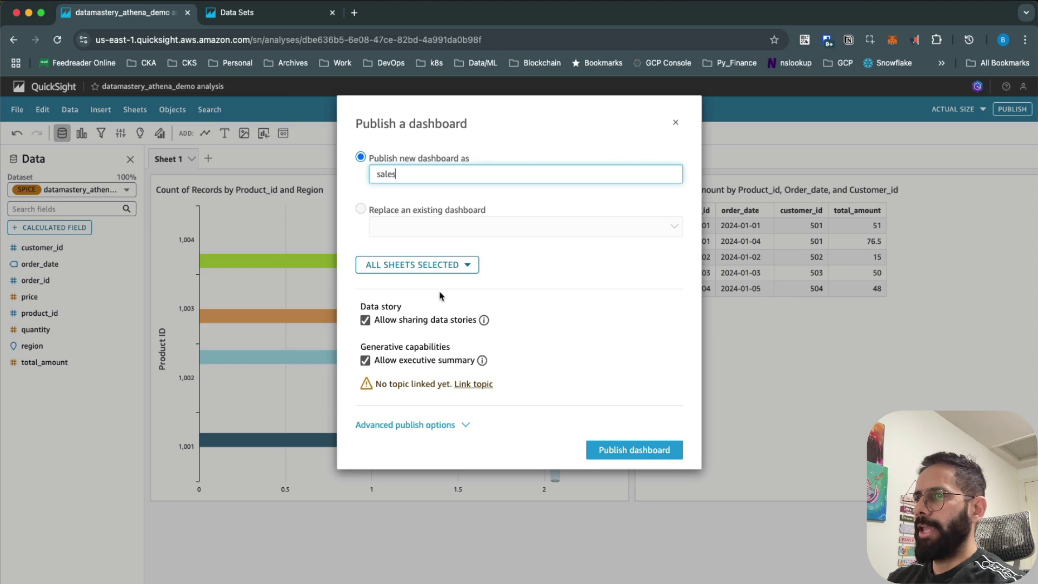
pyautogui.click(636, 455)
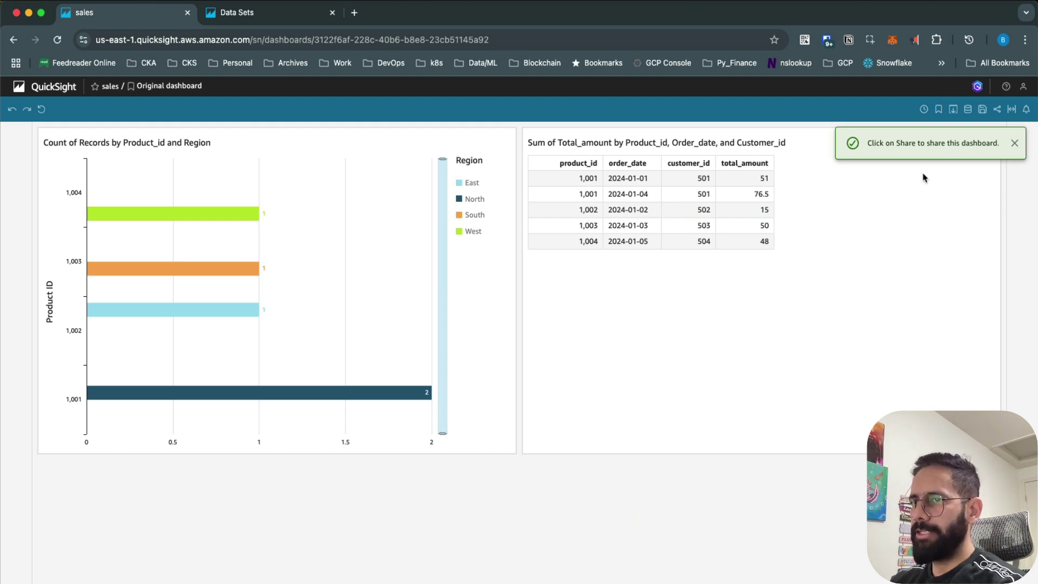
pyautogui.click(1014, 142)
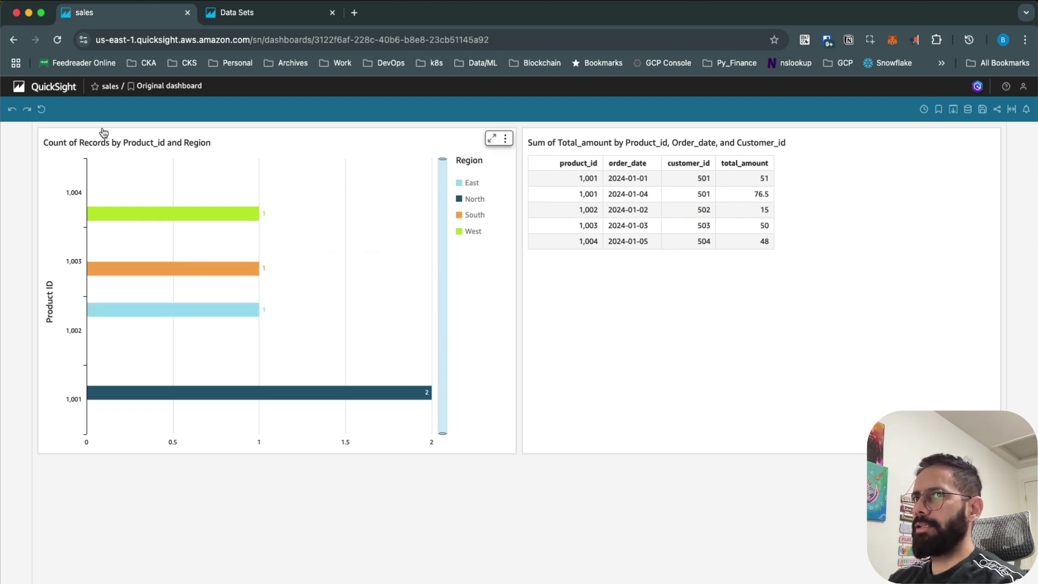
pyautogui.click(49, 88)
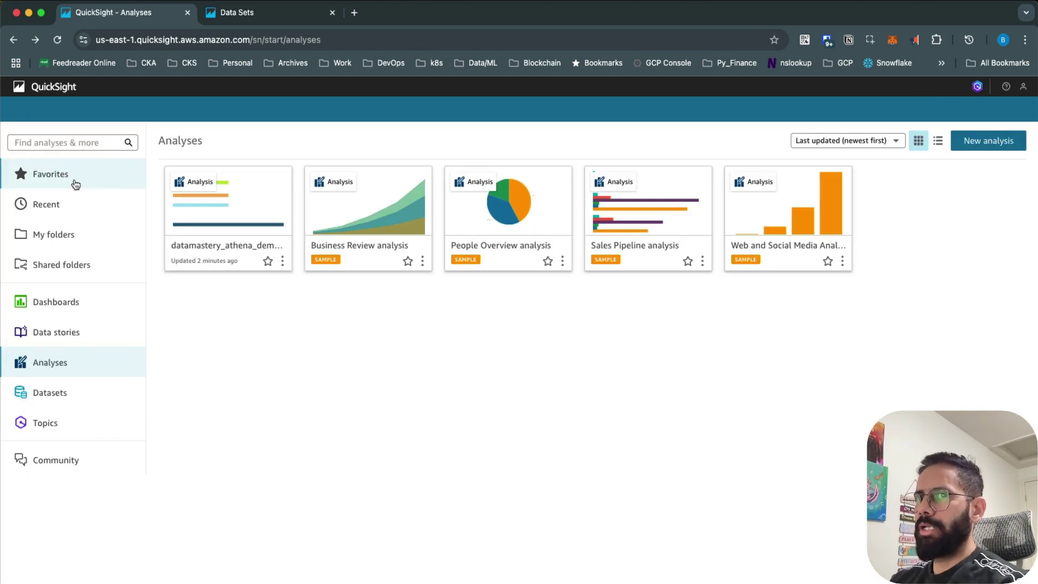
# Step: Open the datamastery_athena_demo analysis, choose Replace an existing dashboard, then cancel publishing
pyautogui.click(268, 204)
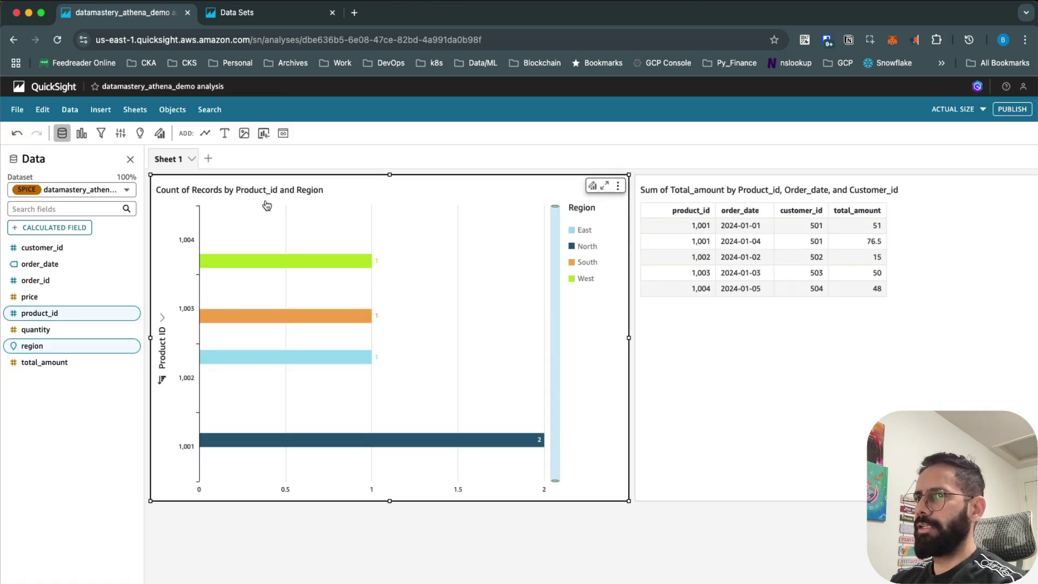
pyautogui.click(1012, 108)
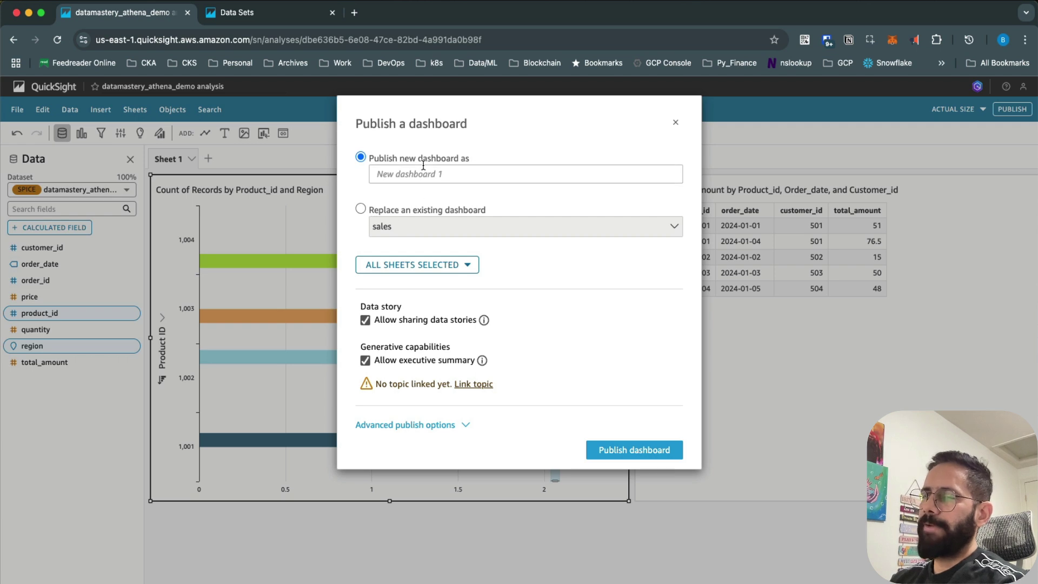
pyautogui.click(360, 210)
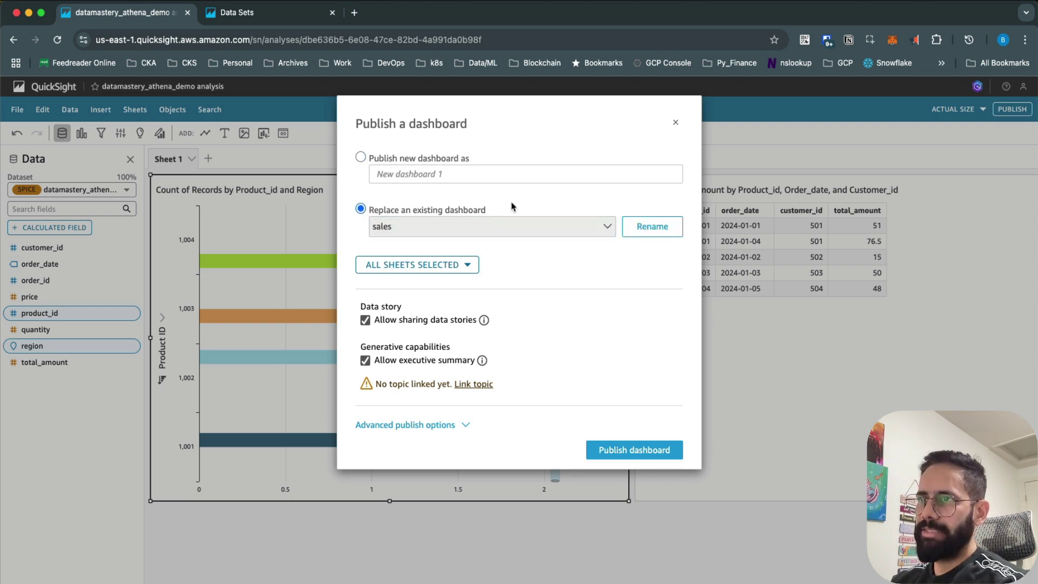
pyautogui.click(675, 122)
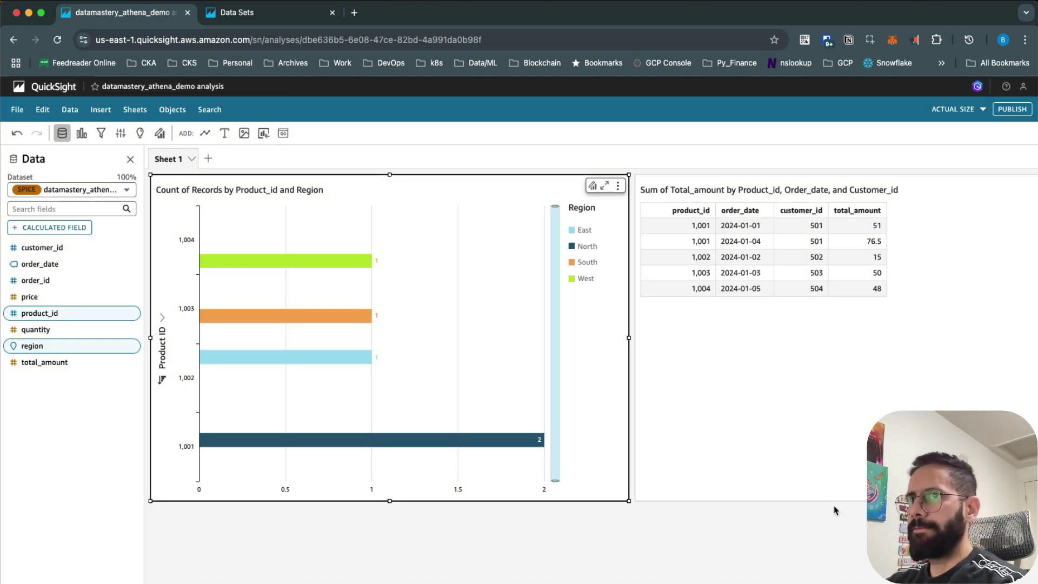